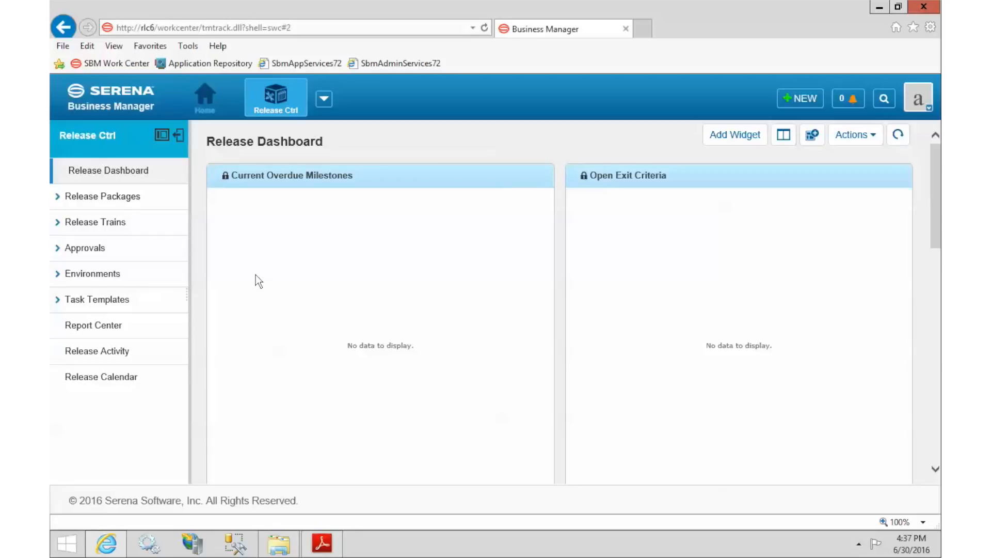
# Open the Release Trains timeline and refresh it.
pyautogui.click(106, 228)
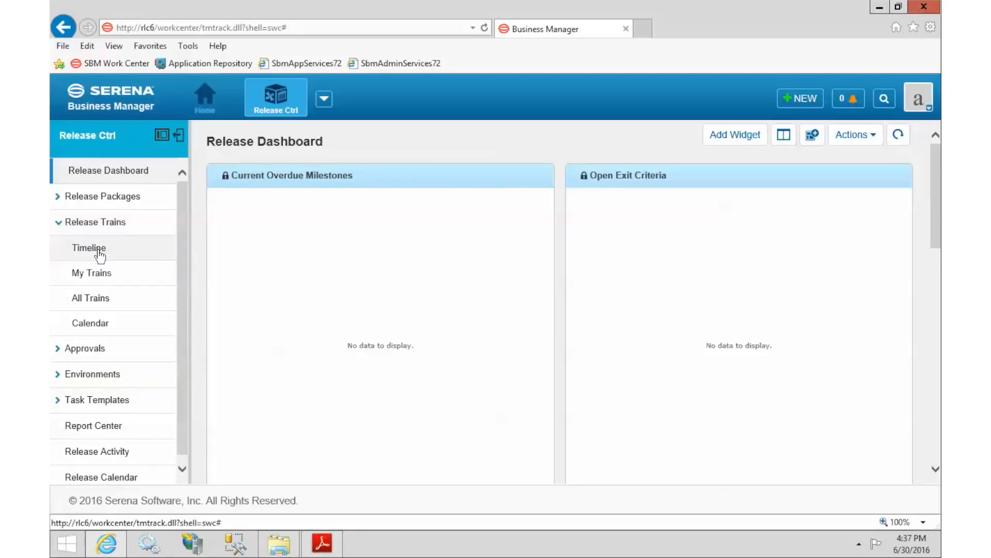
pyautogui.click(98, 250)
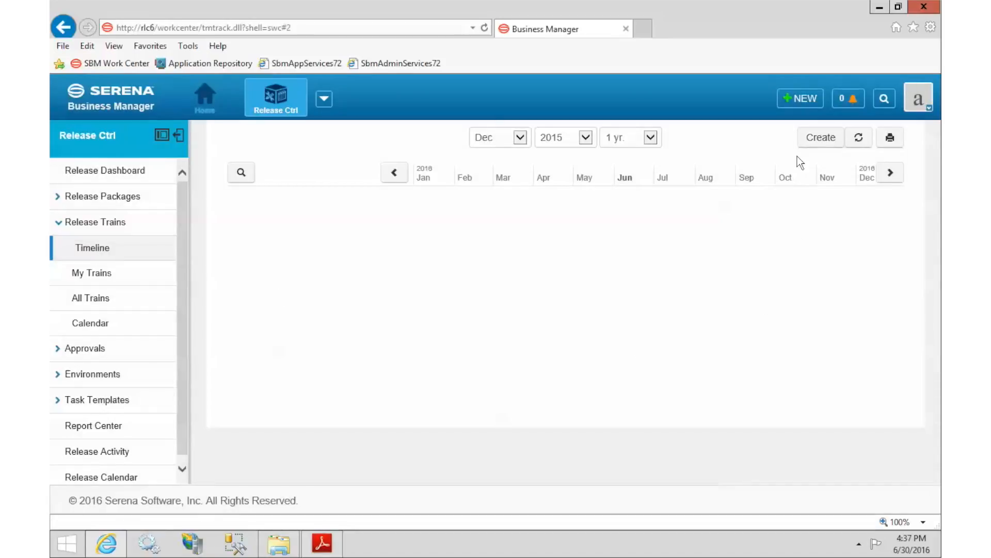
pyautogui.click(824, 144)
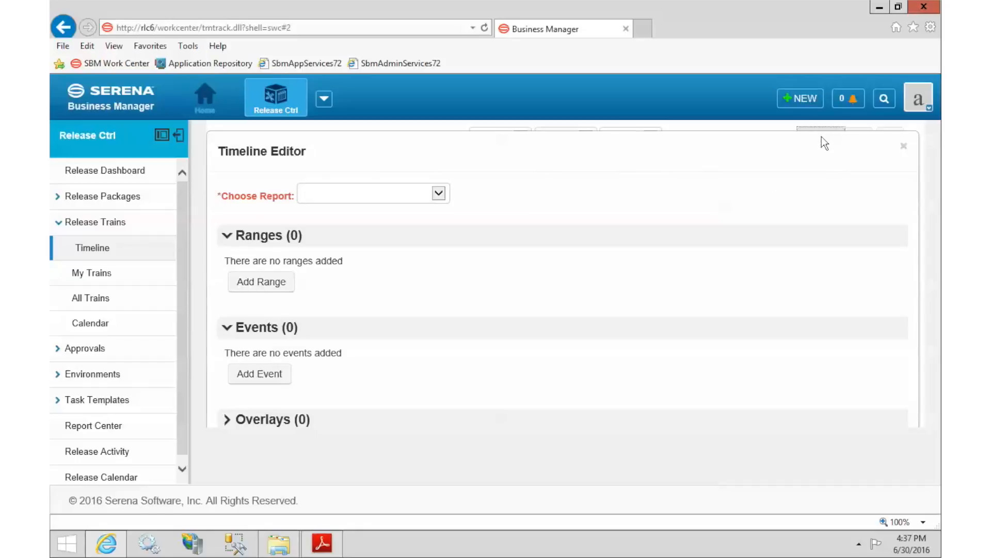
pyautogui.click(905, 149)
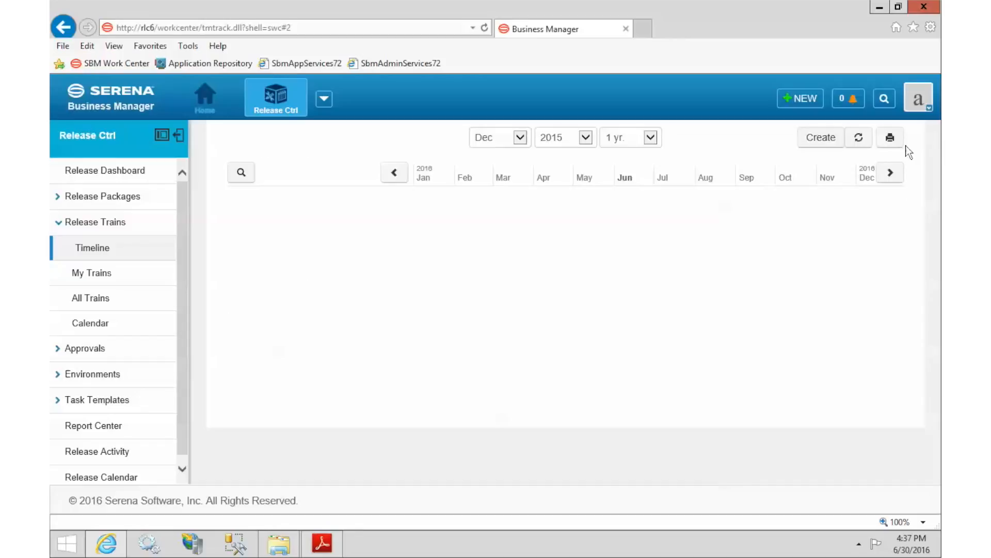
pyautogui.click(859, 140)
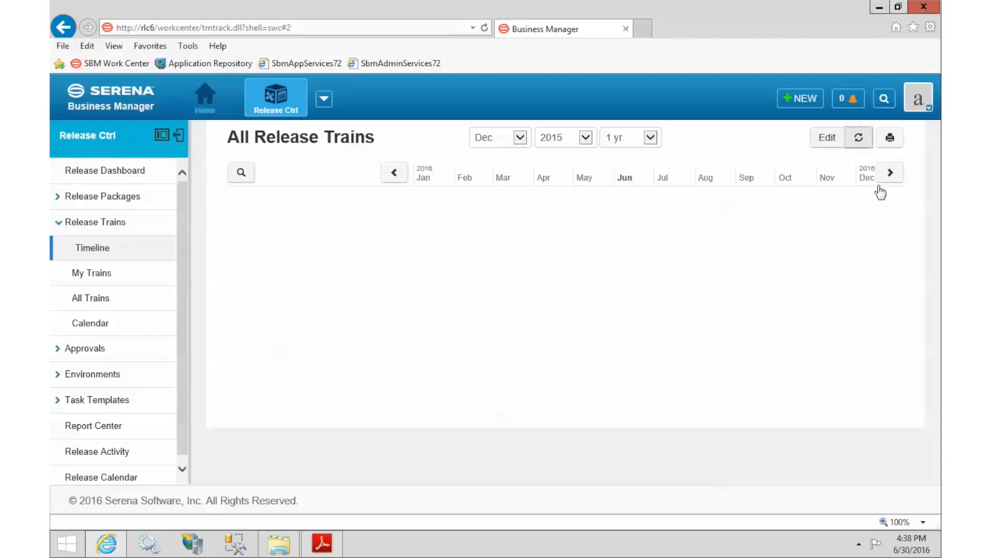
# Open auxiliary data management in SBM Application Administrator.
pyautogui.click(915, 101)
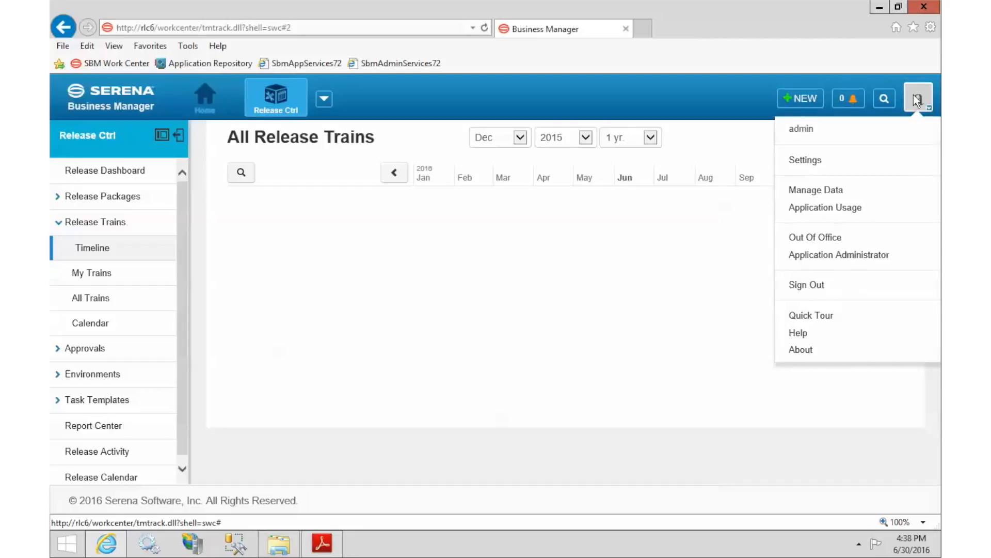
pyautogui.click(815, 258)
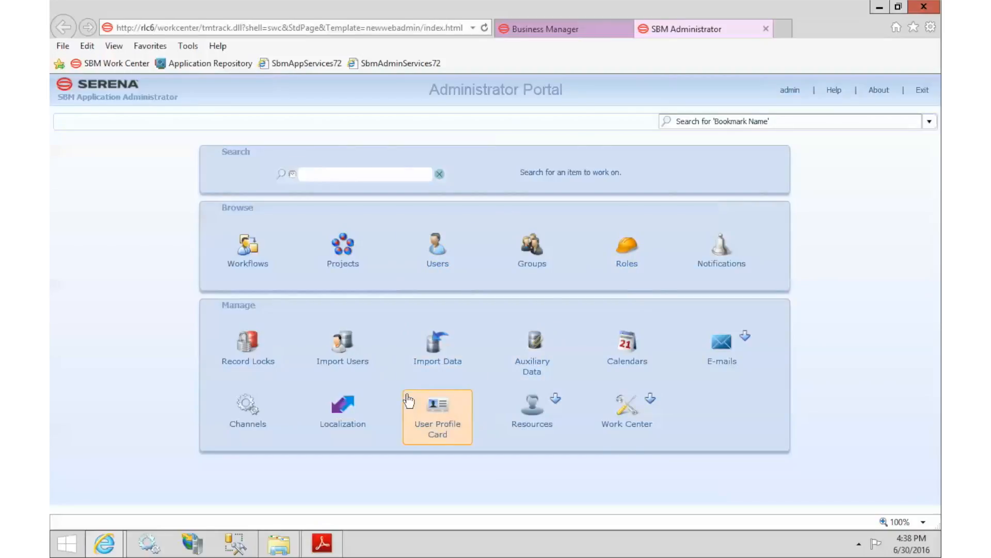
pyautogui.click(533, 338)
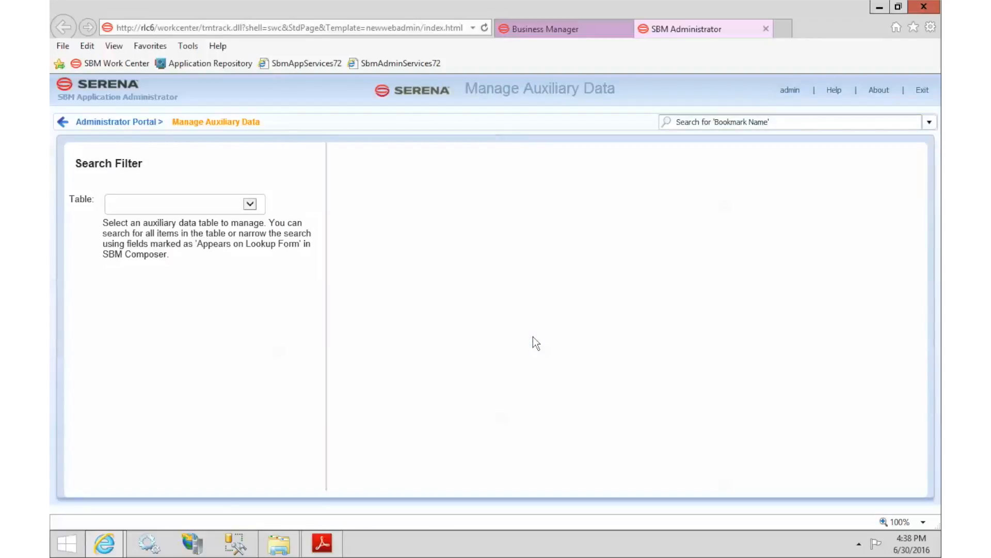
# List the Release Types auxiliary table and view the details of the Minor release type.
pyautogui.click(250, 206)
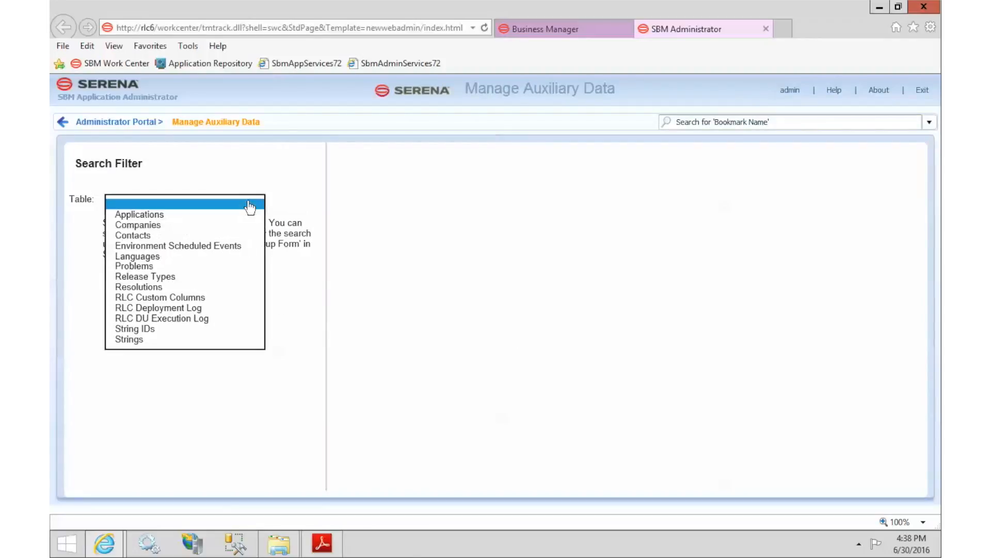
pyautogui.click(161, 276)
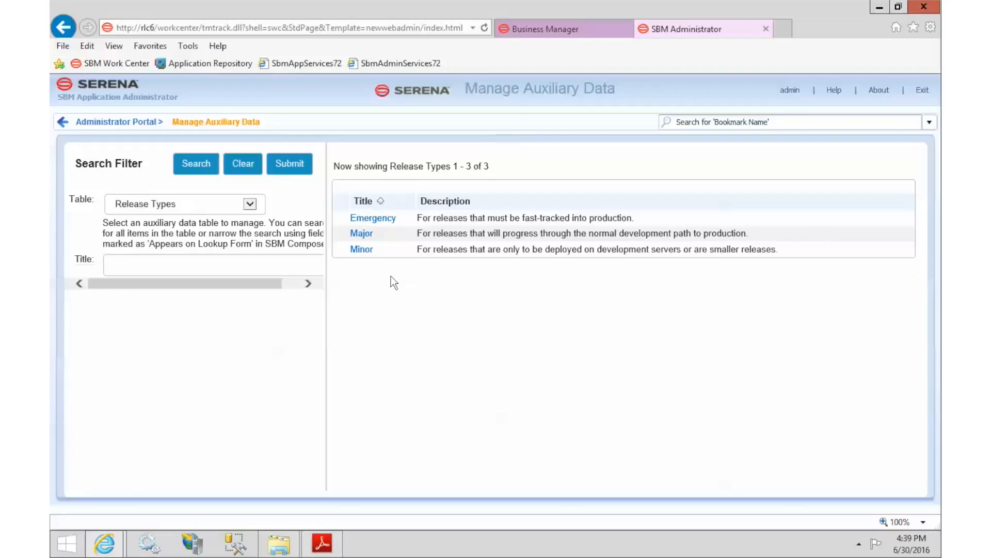
pyautogui.click(362, 249)
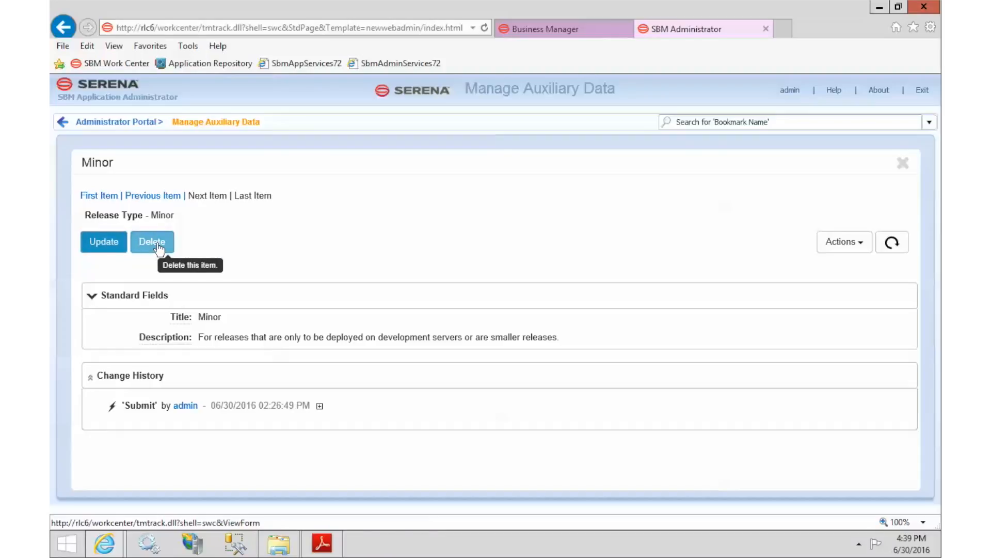
pyautogui.click(903, 163)
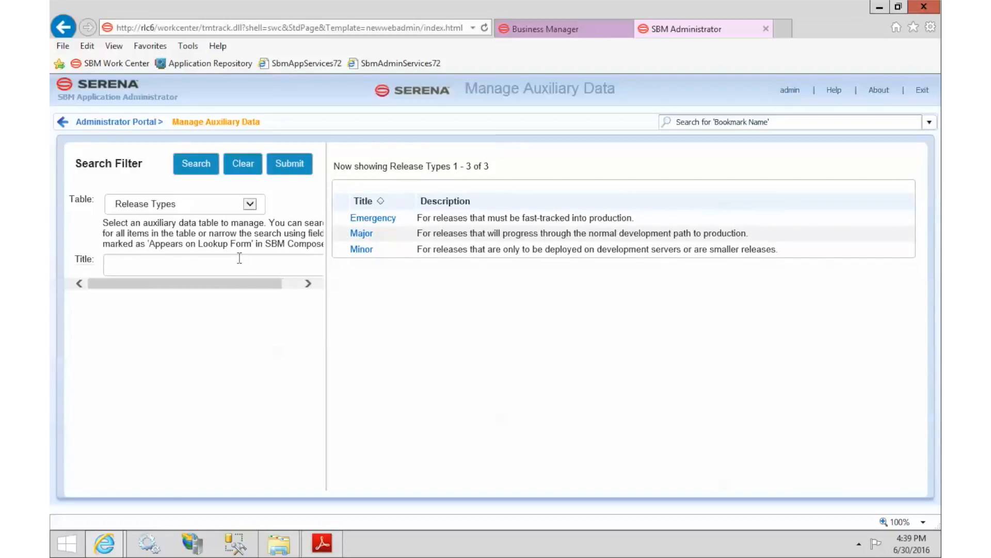
# Rename the App 1 entry in the Applications auxiliary table as Hello World.
pyautogui.click(250, 204)
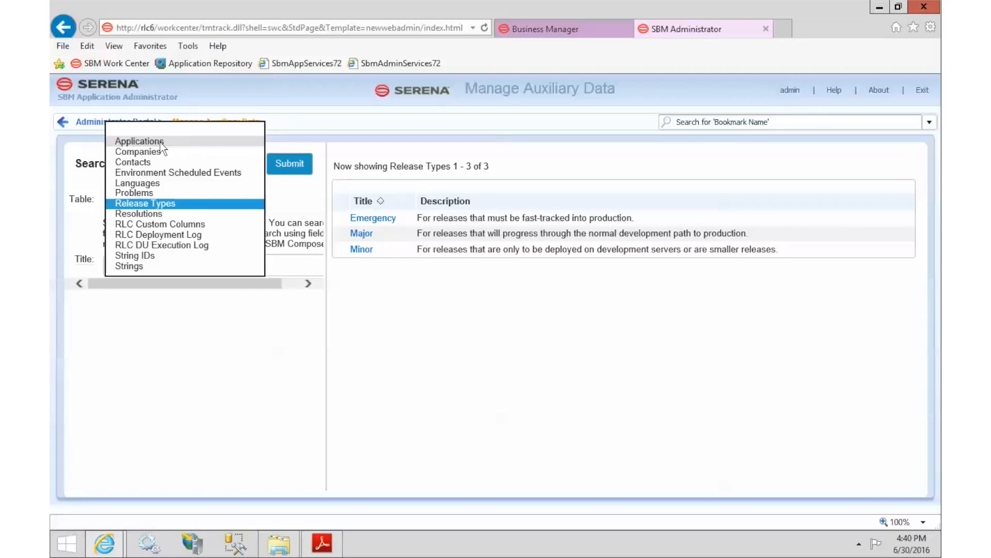
pyautogui.click(131, 140)
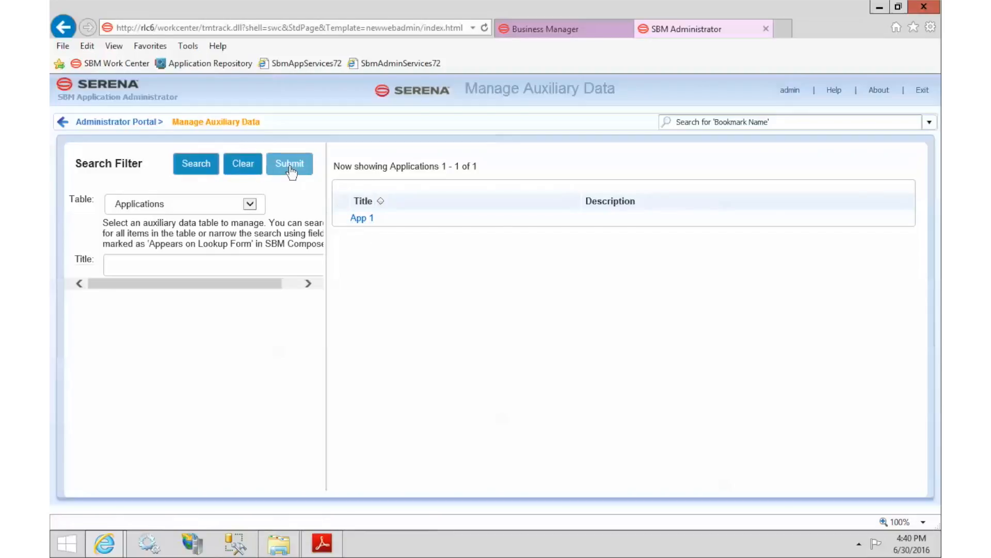
pyautogui.click(361, 219)
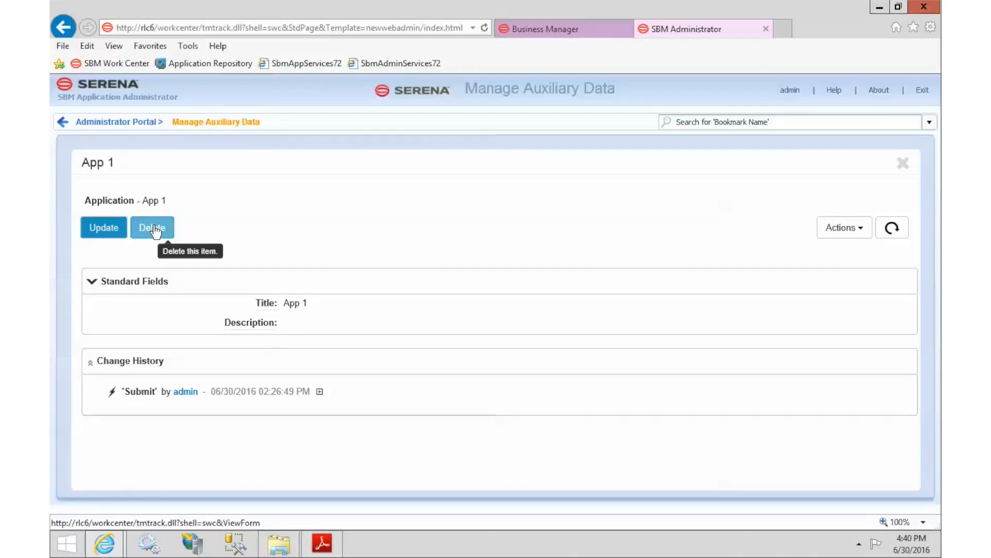
pyautogui.click(107, 229)
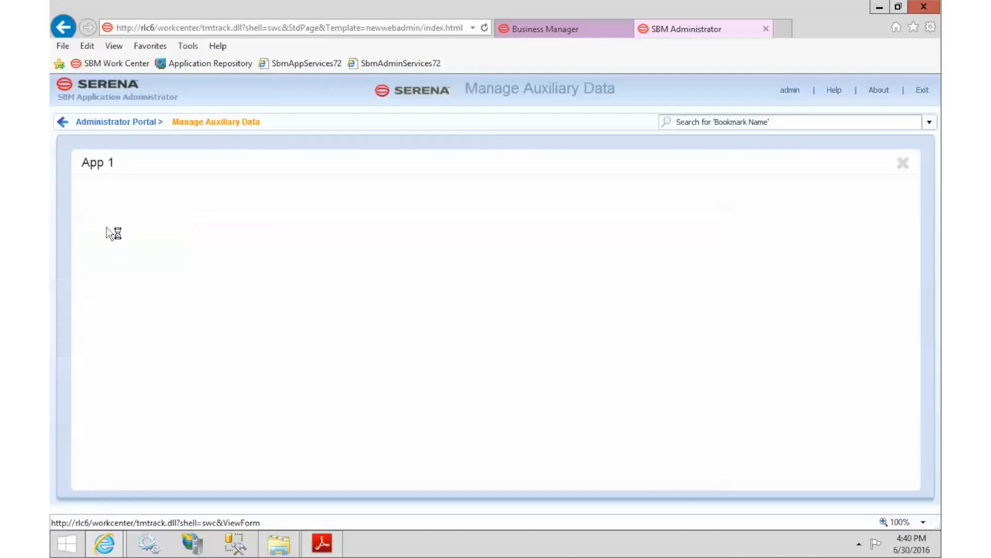
pyautogui.click(254, 269)
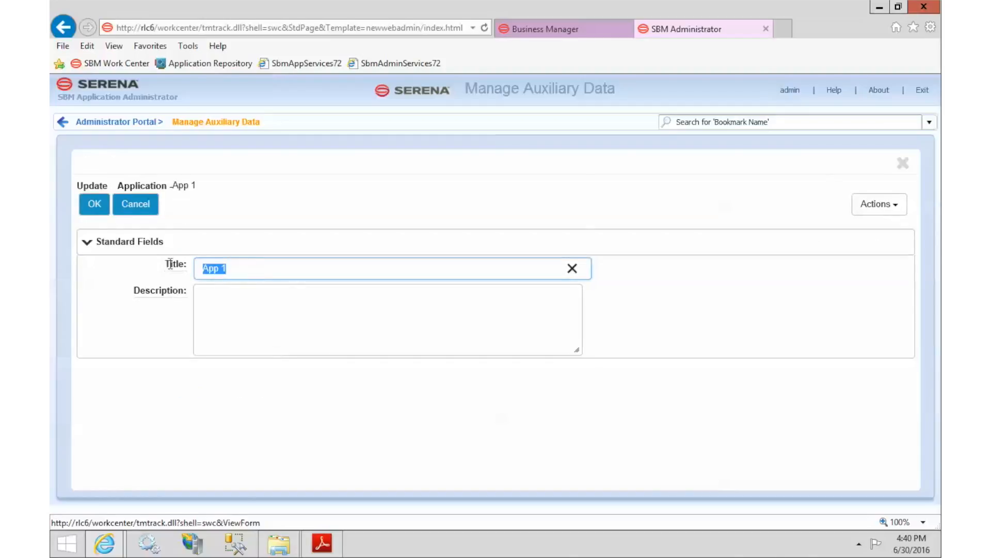
pyautogui.write('Hello wo')
pyautogui.press('BackSpace')
pyautogui.press('BackSpace')
pyautogui.write('World')
pyautogui.click(94, 205)
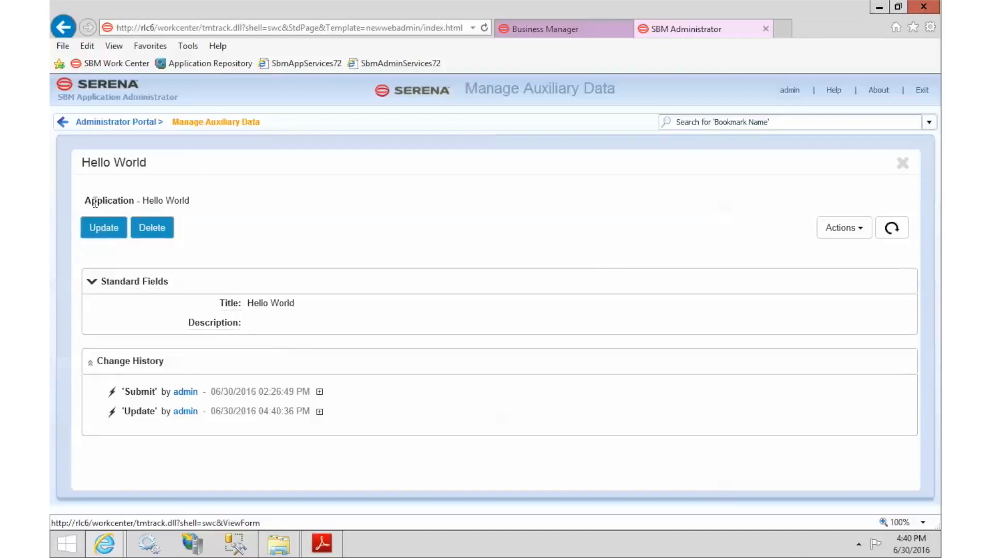
pyautogui.click(904, 164)
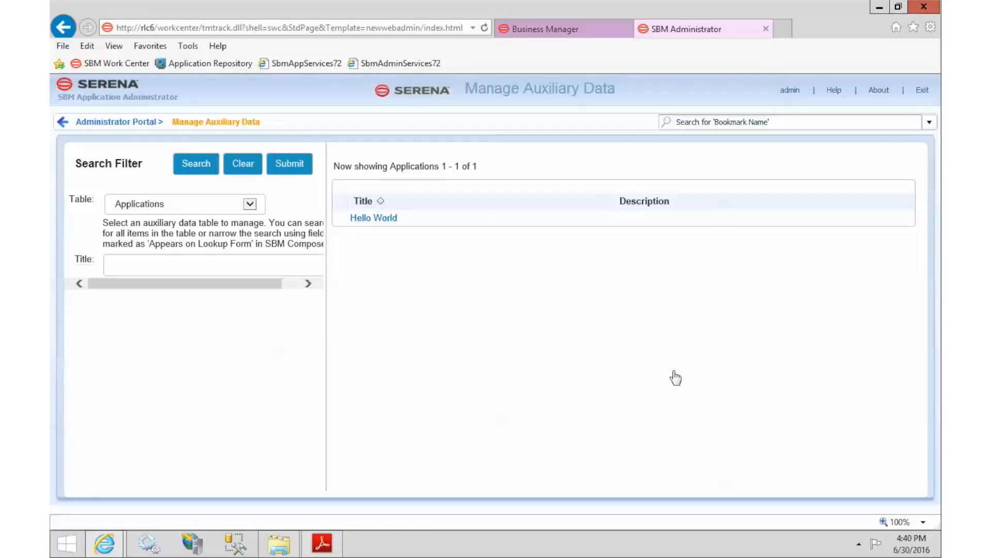
# Return to Business Manager and open the All Environments list in Release Ctrl.
pyautogui.click(592, 29)
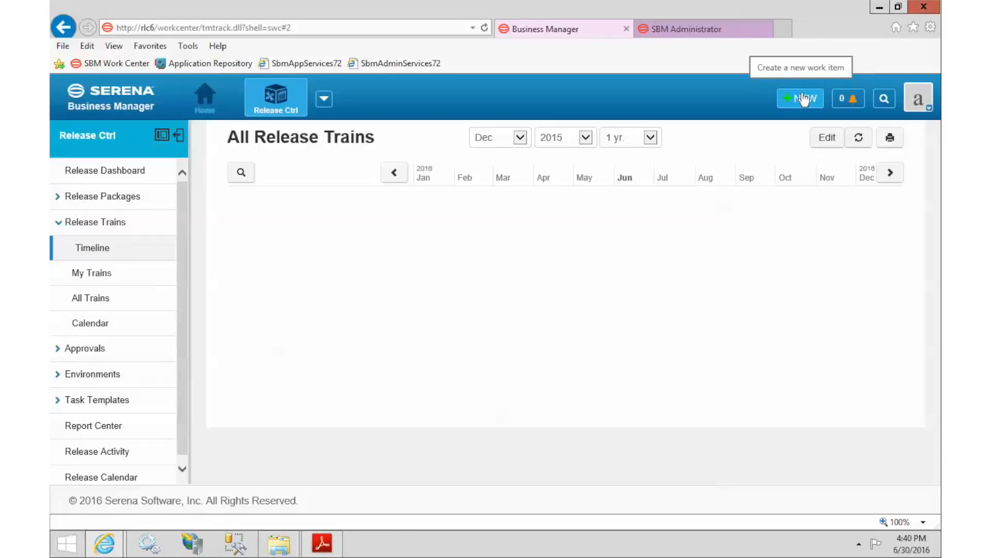
pyautogui.click(59, 222)
pyautogui.click(59, 274)
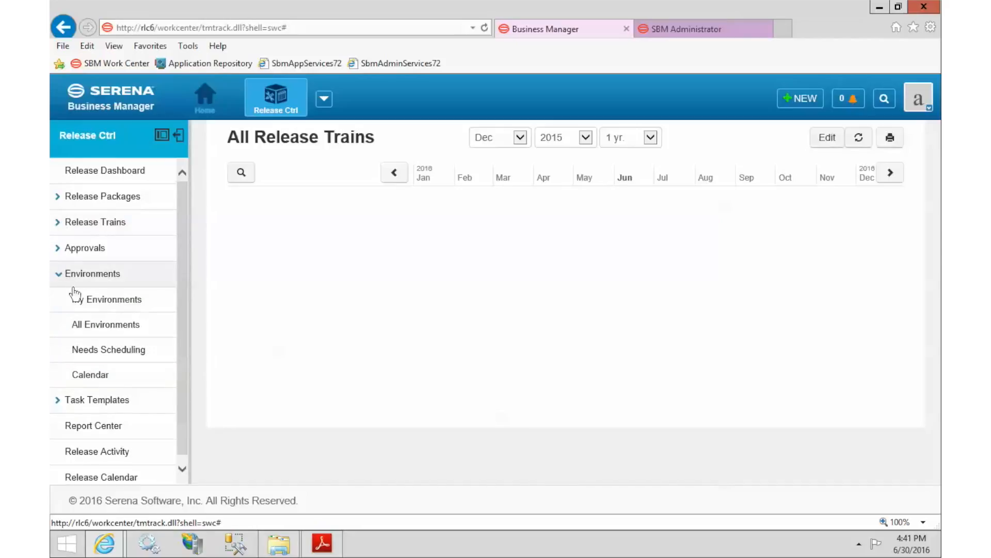
pyautogui.click(91, 330)
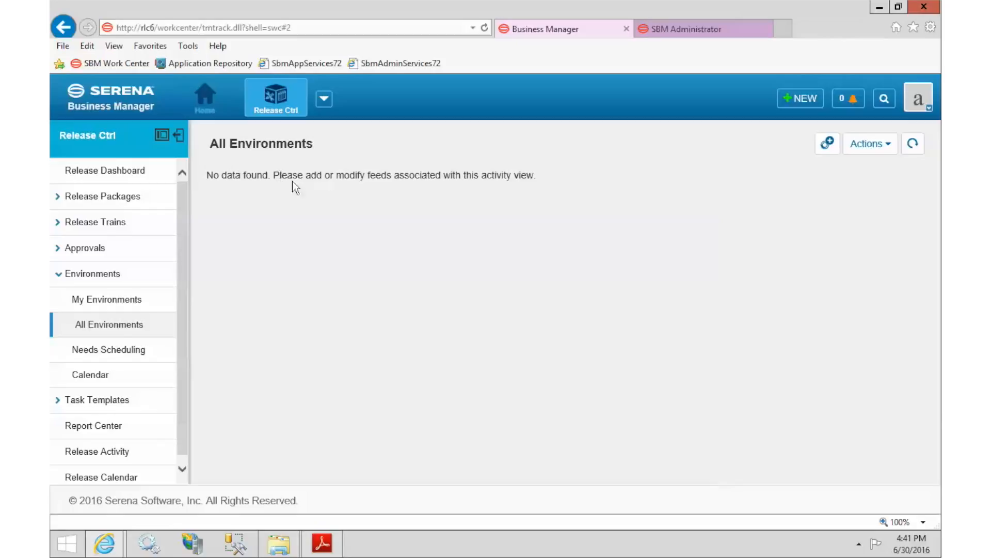
# Start a new work item in the Environments project under Environments Projects.
pyautogui.click(803, 102)
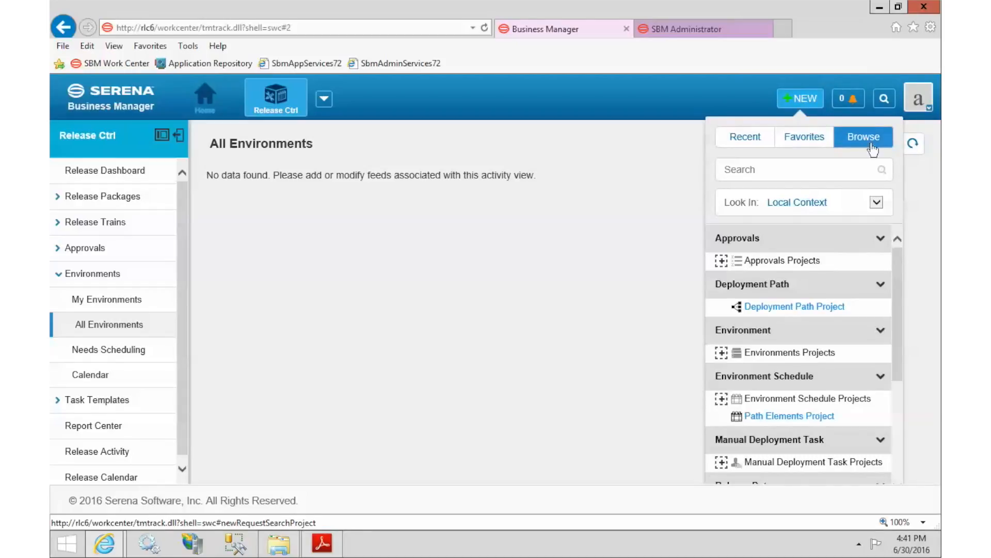
pyautogui.scroll(-3, 900, 267)
pyautogui.scroll(-3, 905, 329)
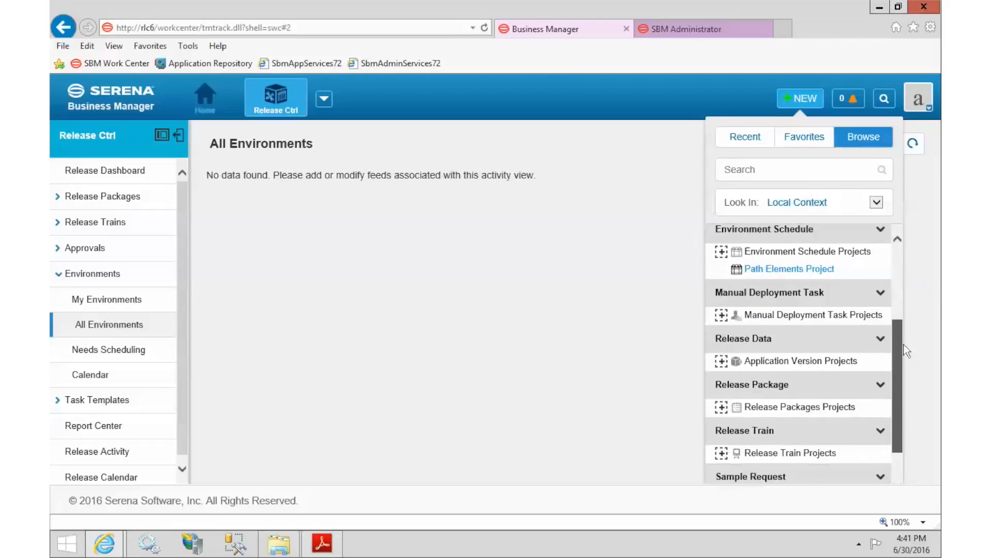
pyautogui.scroll(2, 902, 376)
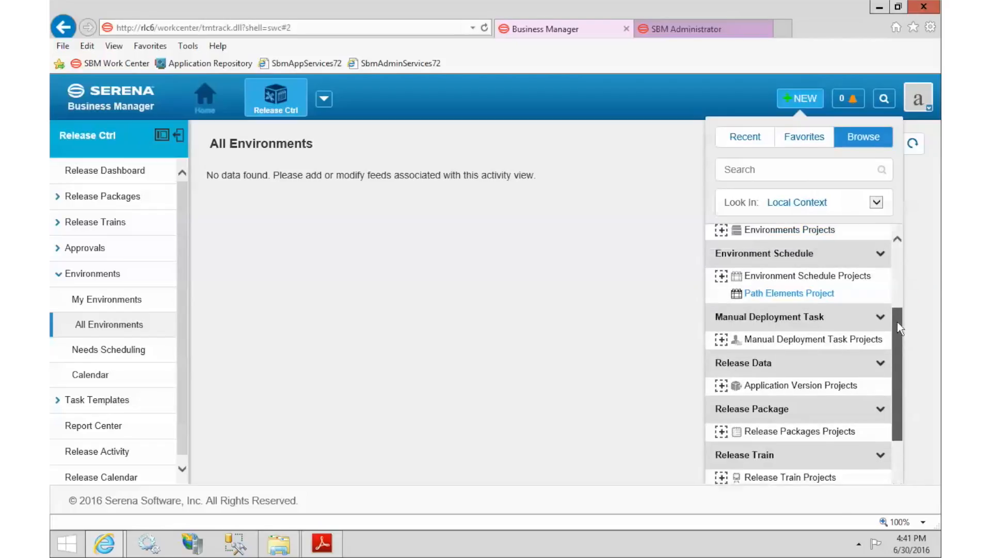
pyautogui.click(722, 300)
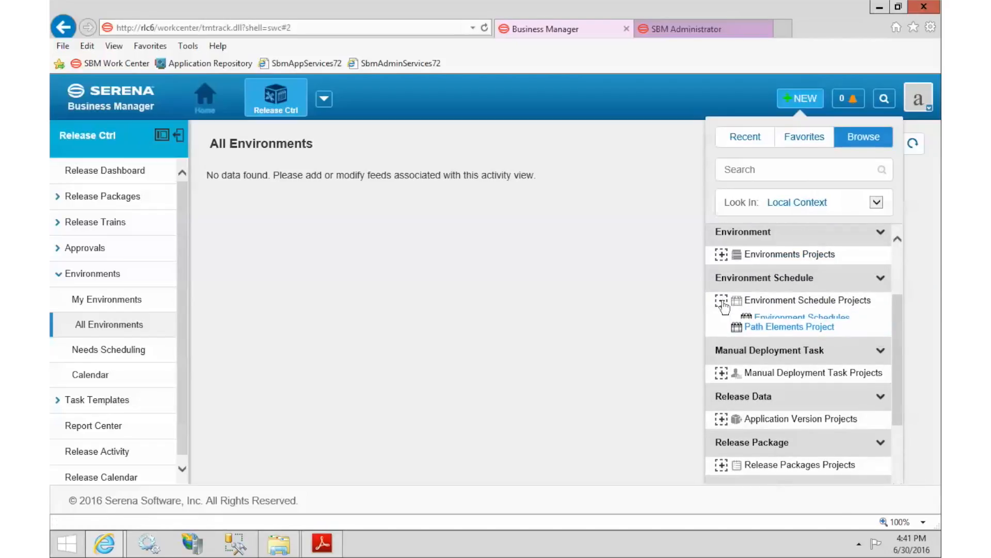
pyautogui.click(721, 254)
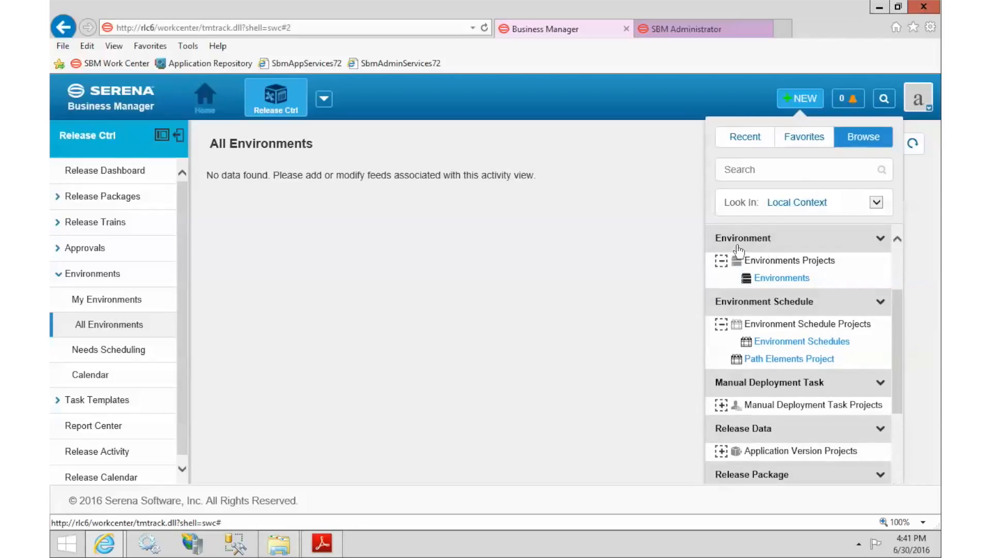
pyautogui.click(781, 278)
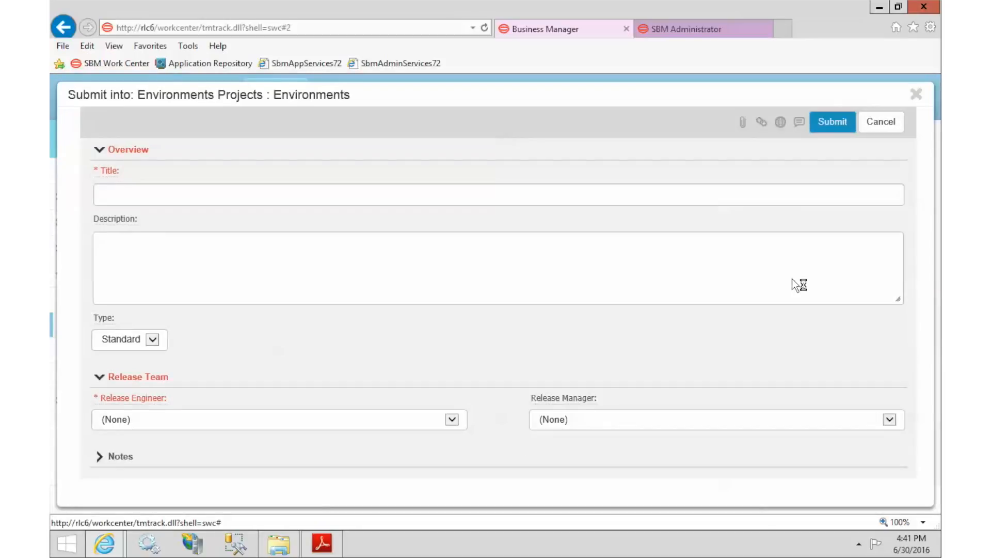
# Title the new environment Dev and keep its type as Standard.
pyautogui.click(375, 194)
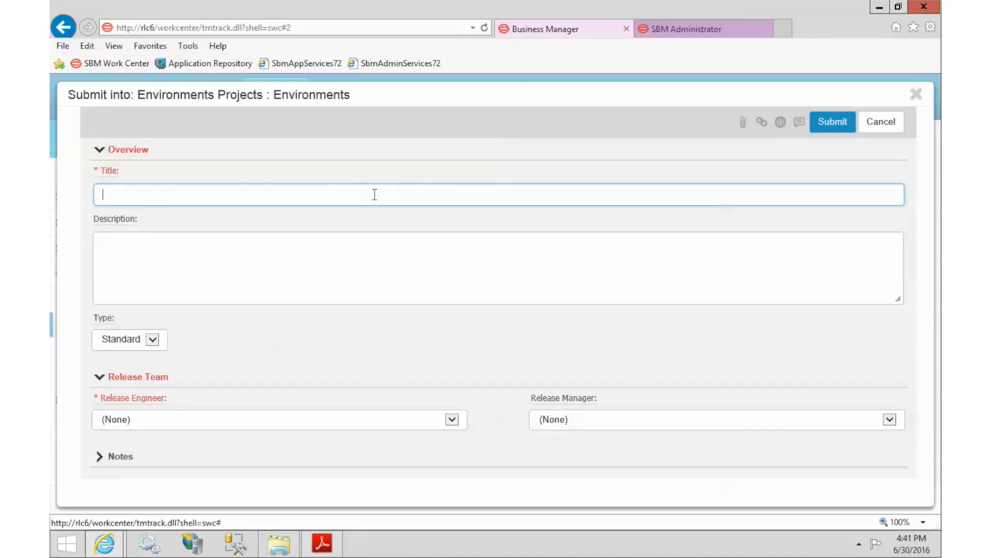
pyautogui.write('Dev')
pyautogui.click(153, 340)
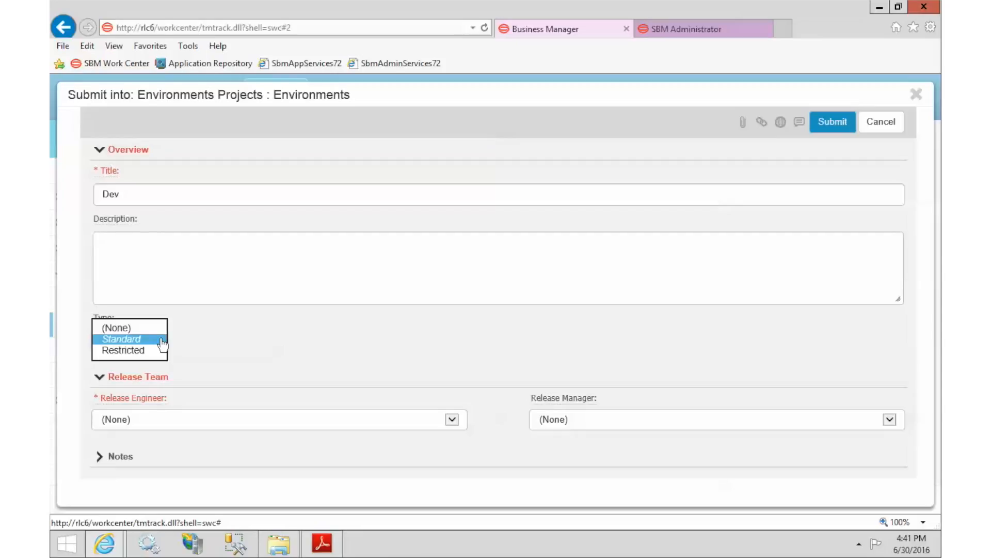
pyautogui.click(162, 344)
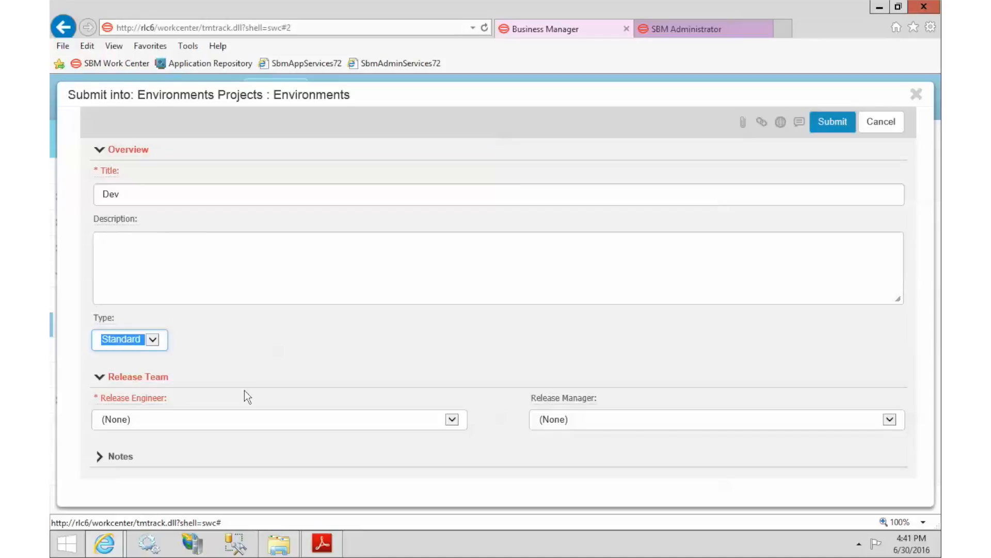
# Assign a release engineer and a release manager to the Dev environment and submit it.
pyautogui.click(140, 424)
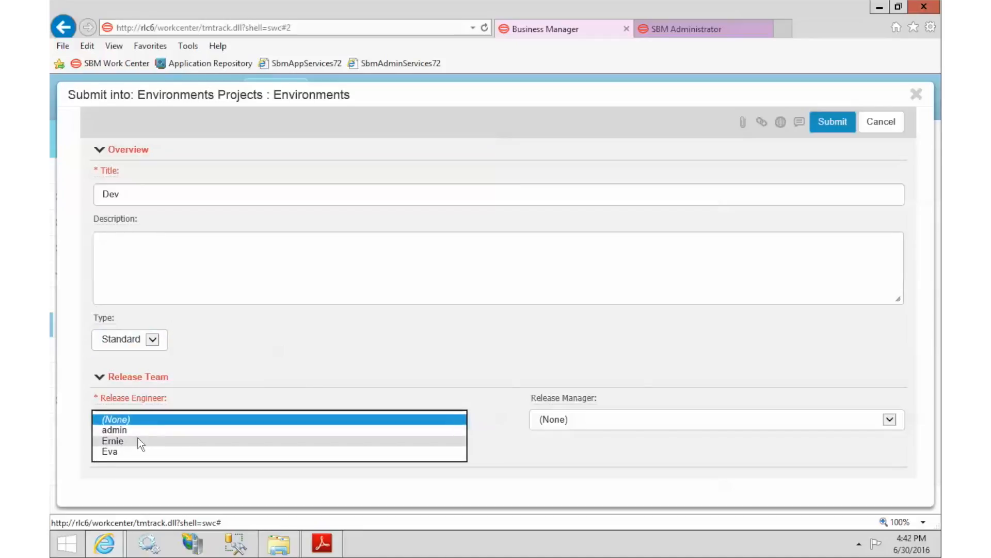
pyautogui.click(139, 441)
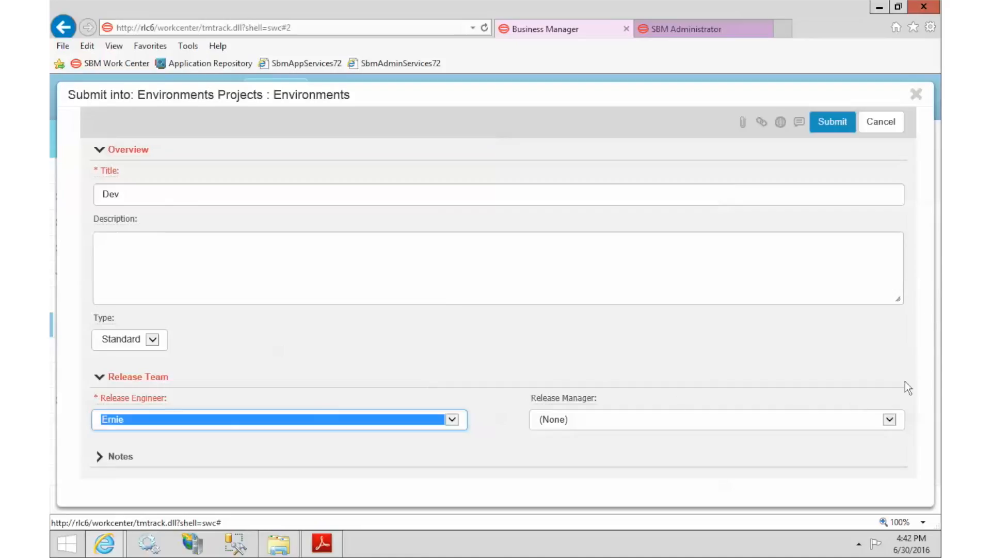
pyautogui.click(597, 426)
pyautogui.click(599, 442)
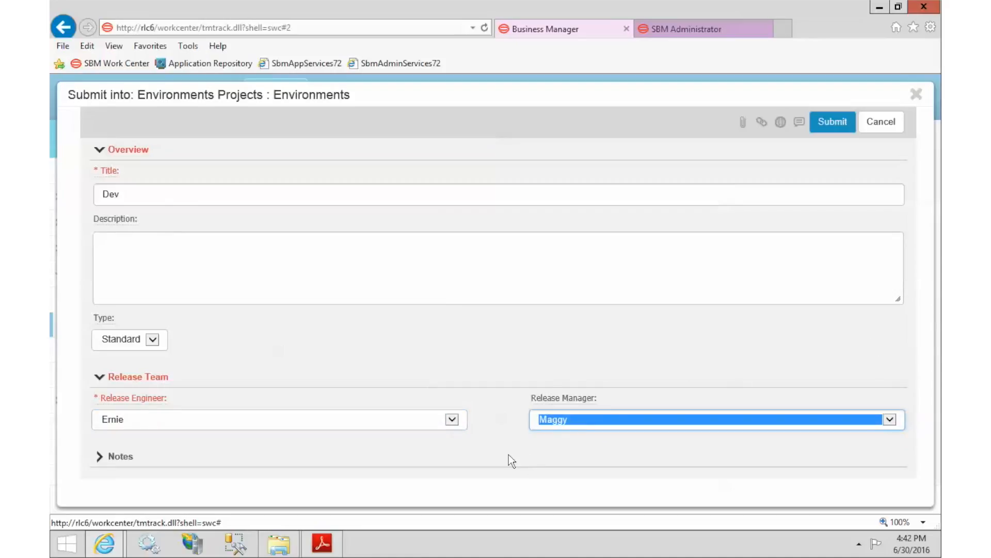
pyautogui.click(837, 124)
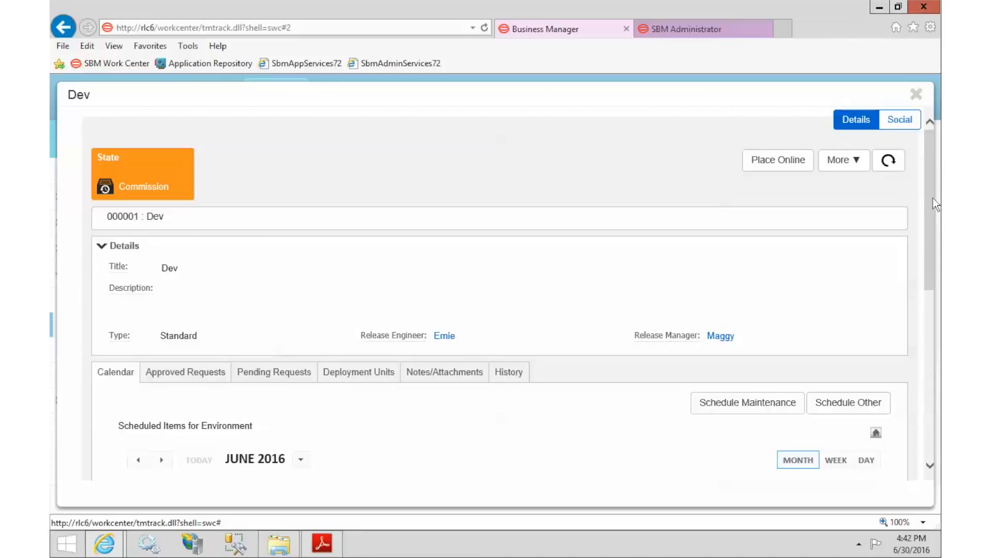
# Place the Dev environment online and close its item.
pyautogui.moveTo(935, 204); pyautogui.dragTo(935, 264)
pyautogui.scroll(3, 936, 235)
pyautogui.click(773, 162)
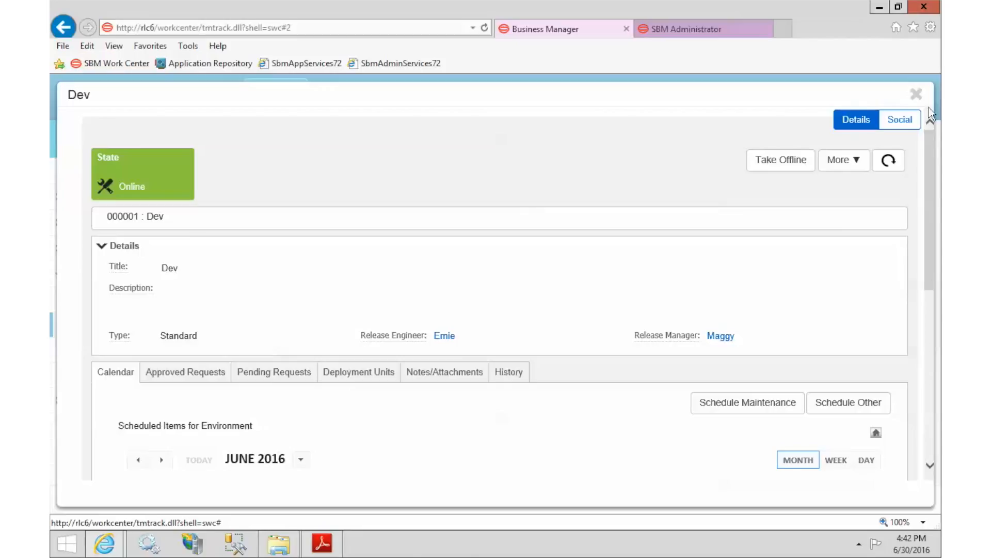
pyautogui.click(916, 94)
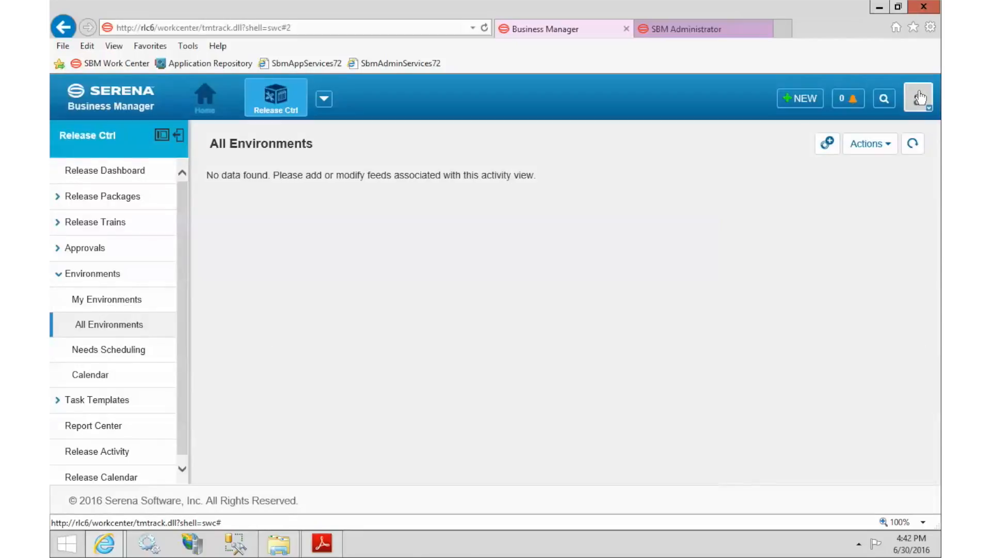
# Start a new item in the Environments project and title it QA.
pyautogui.click(801, 101)
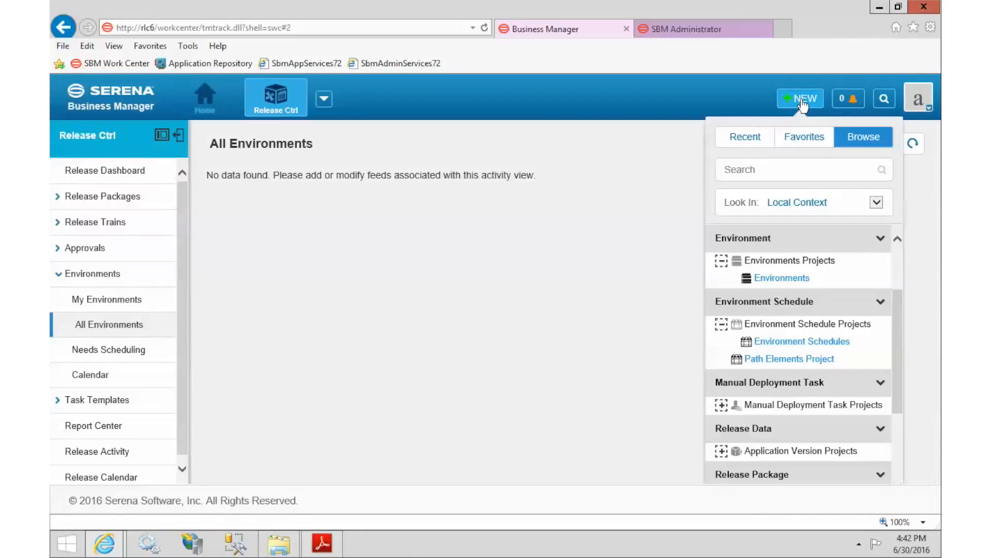
pyautogui.click(779, 277)
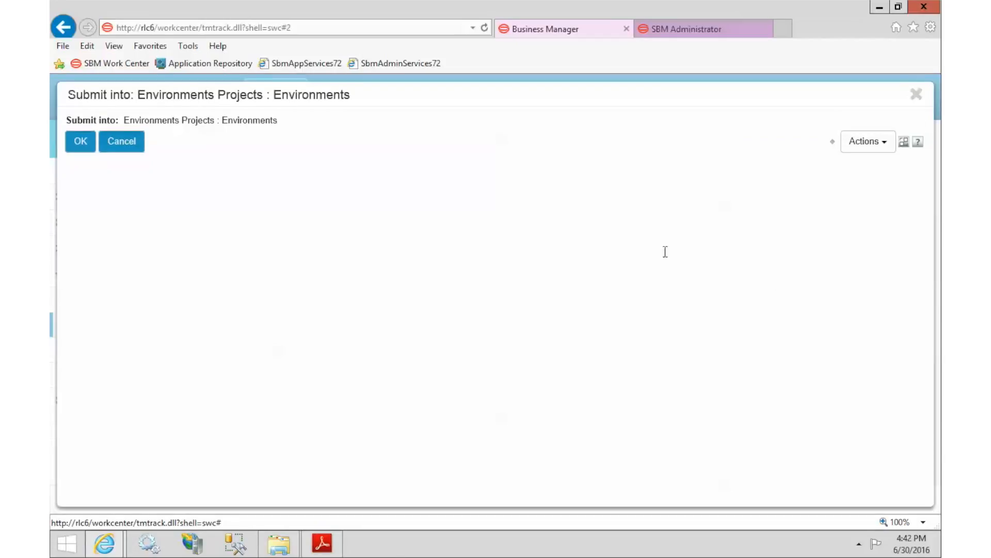
pyautogui.write('QA')
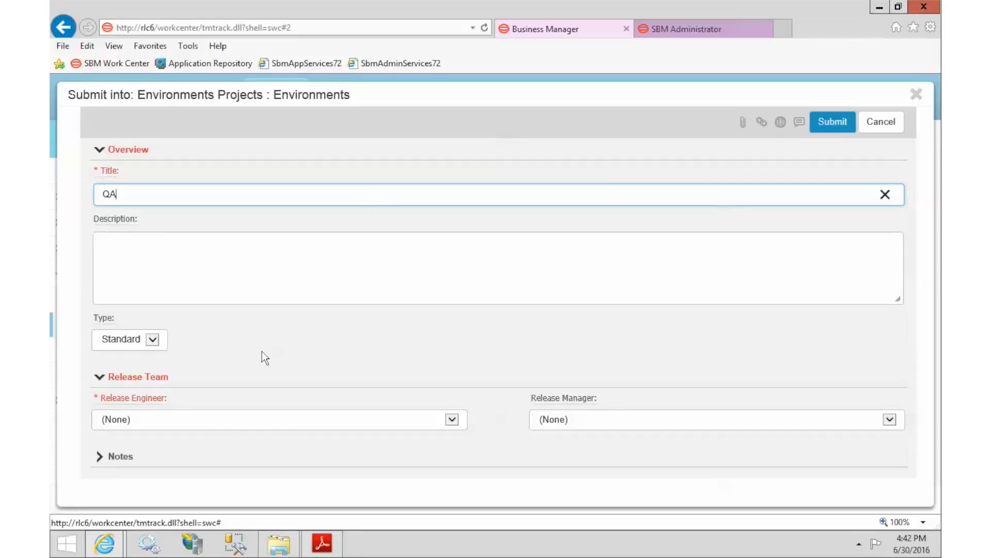
# Submit the QA environment with a release engineer and a release manager assigned, and place it online.
pyautogui.click(153, 420)
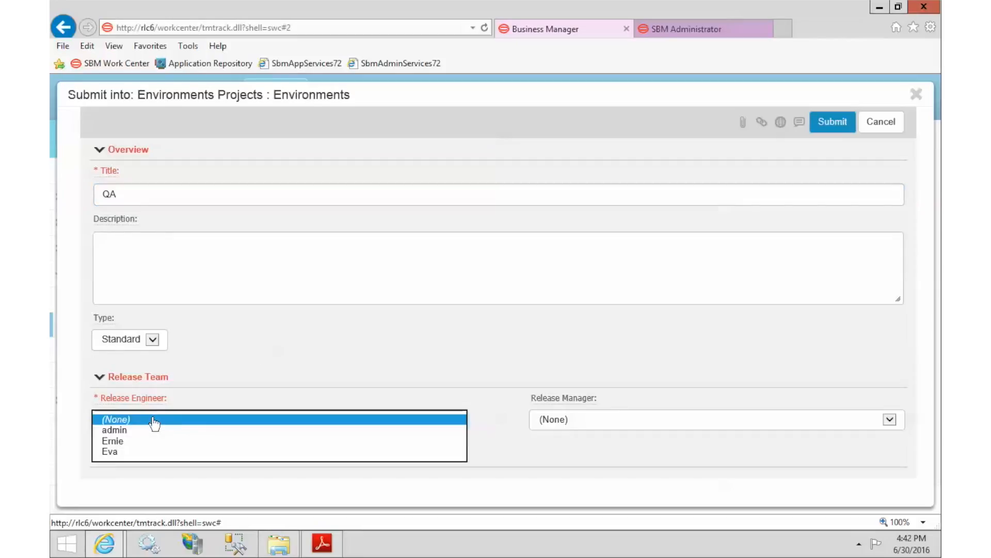
pyautogui.click(147, 451)
pyautogui.click(581, 420)
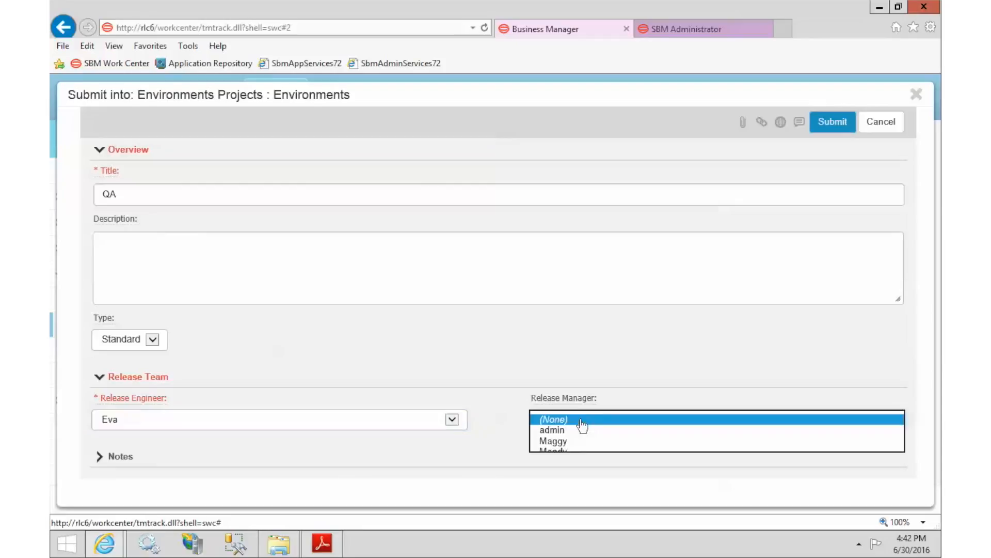
pyautogui.click(590, 460)
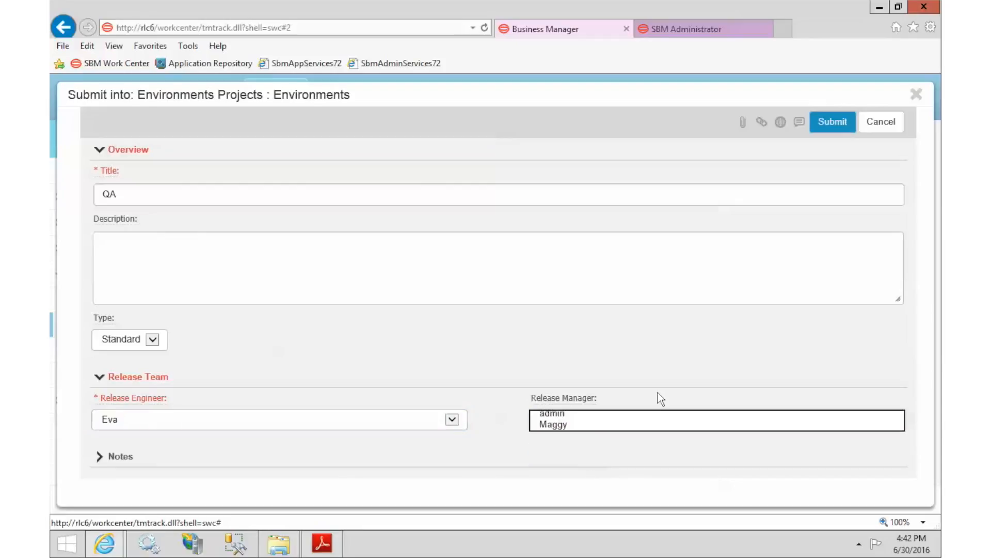
pyautogui.click(829, 129)
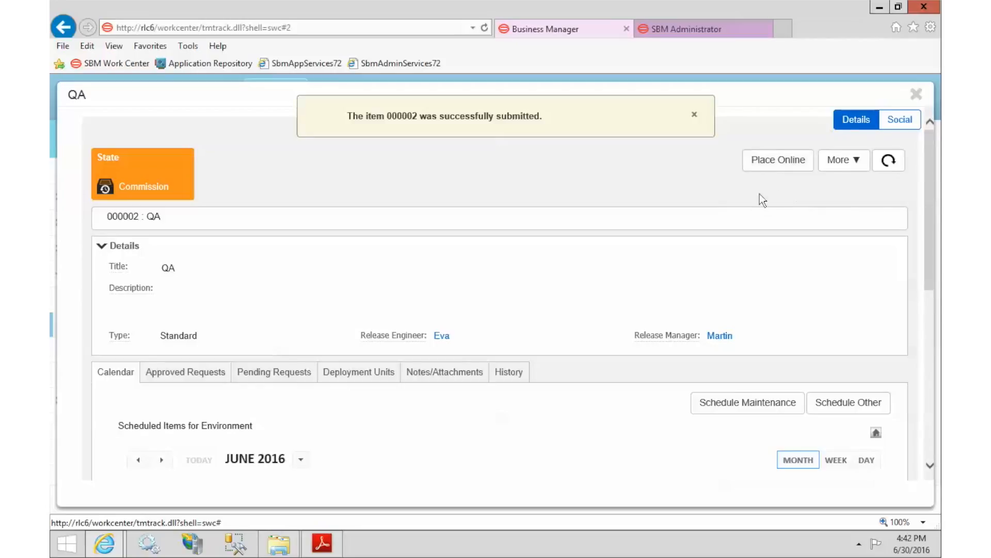
pyautogui.click(770, 163)
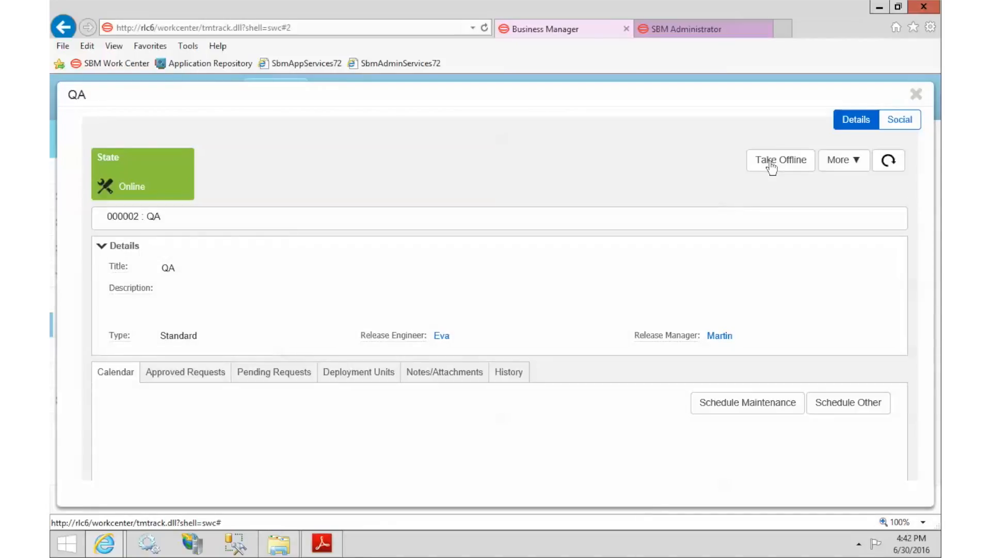
pyautogui.click(917, 95)
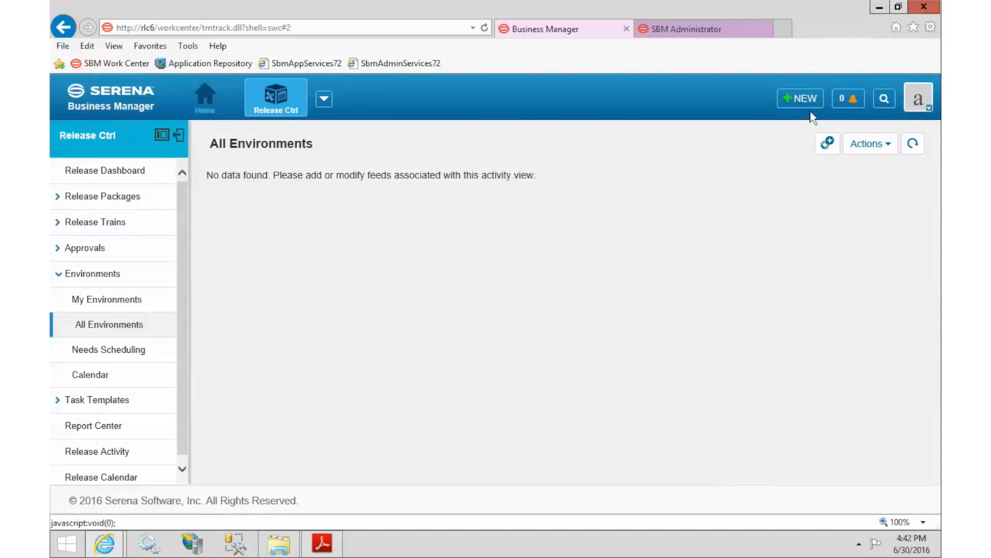
# Start another new item in the Environments project, titled PROD with the type Restricted.
pyautogui.click(802, 97)
pyautogui.click(780, 279)
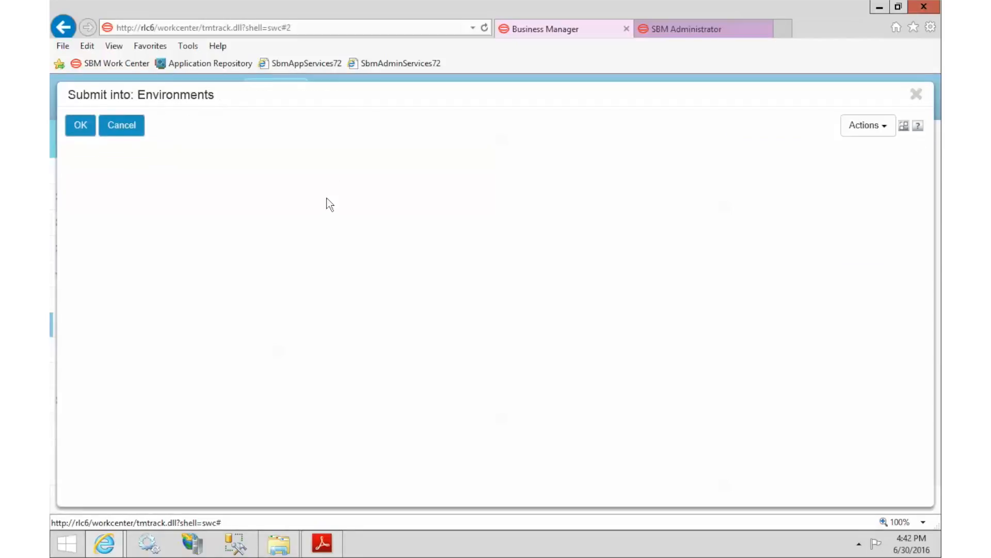
pyautogui.write('PROD')
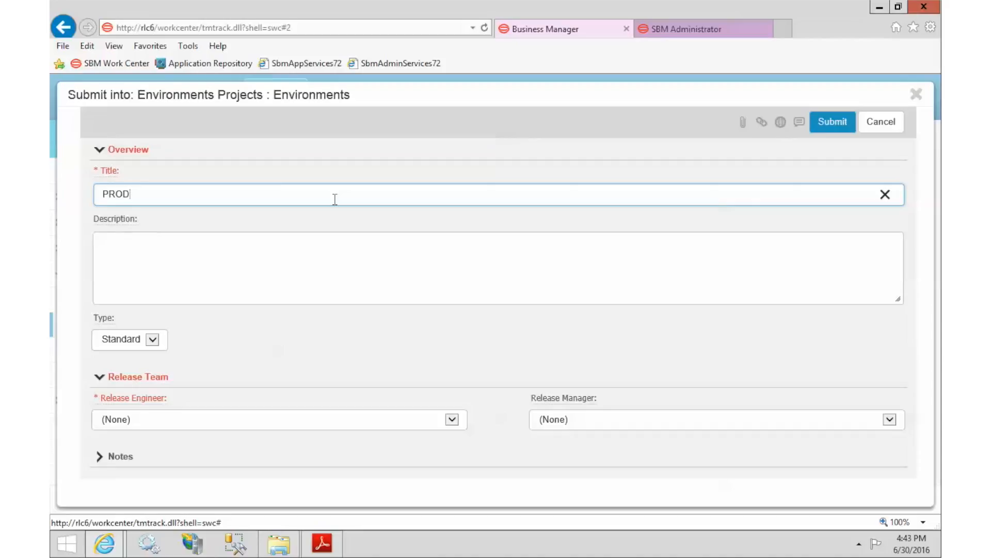
pyautogui.click(153, 341)
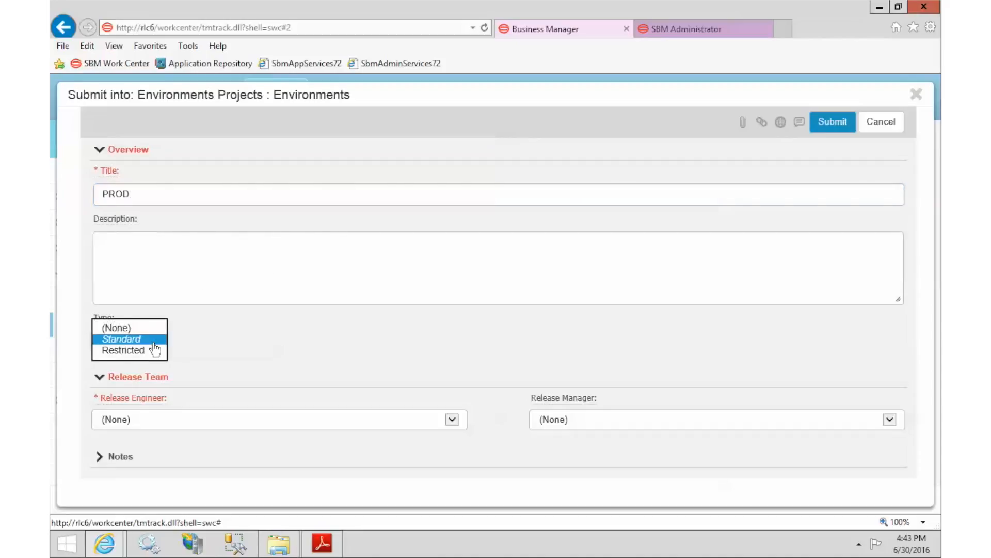
pyautogui.click(150, 351)
# Submit the PROD environment with a release engineer and a release manager assigned, and place it online.
pyautogui.click(129, 427)
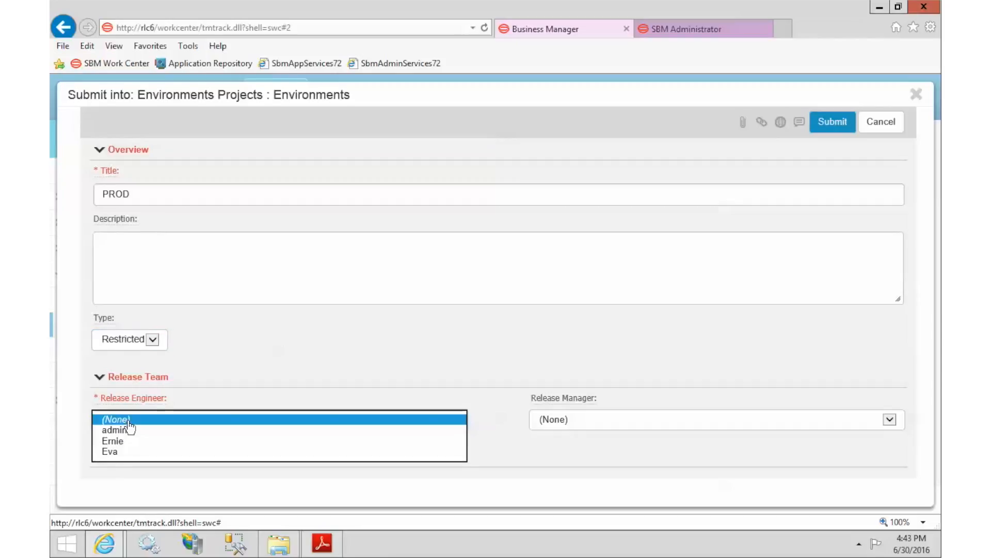
pyautogui.click(133, 450)
pyautogui.click(604, 423)
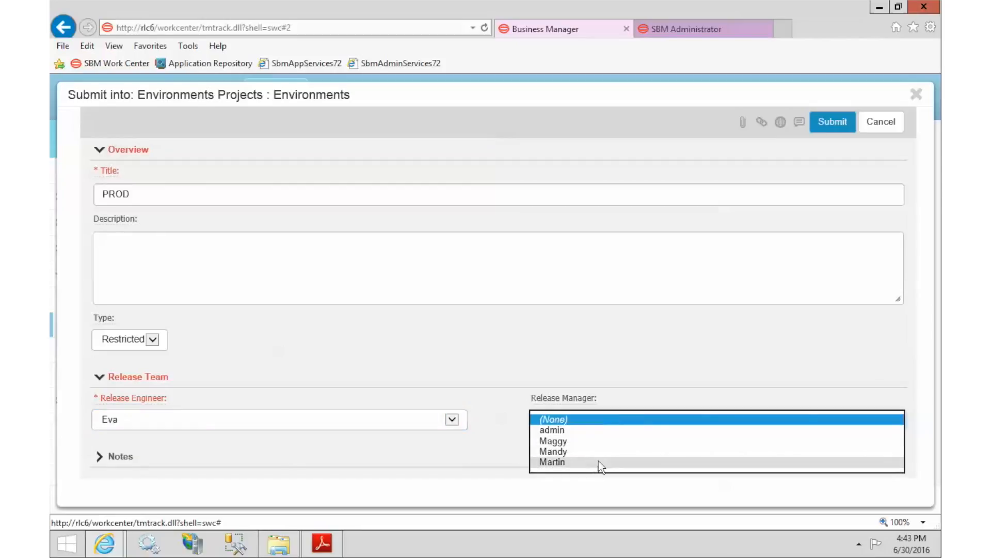
pyautogui.click(599, 462)
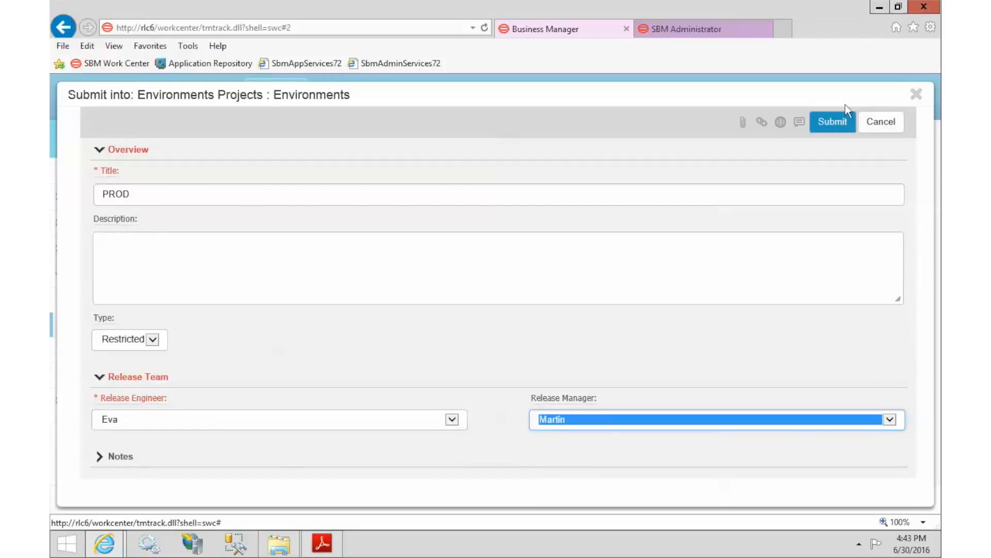
pyautogui.click(832, 122)
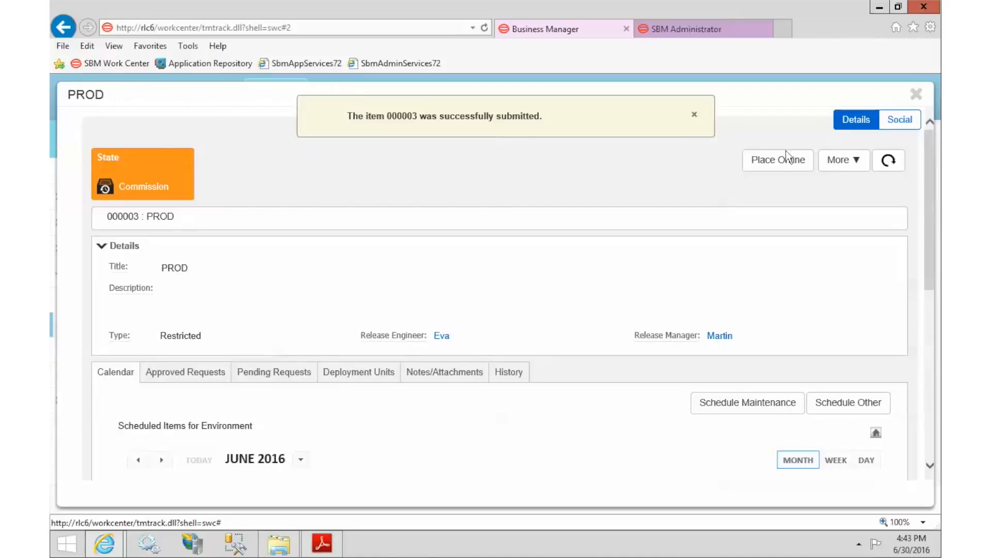
pyautogui.click(778, 163)
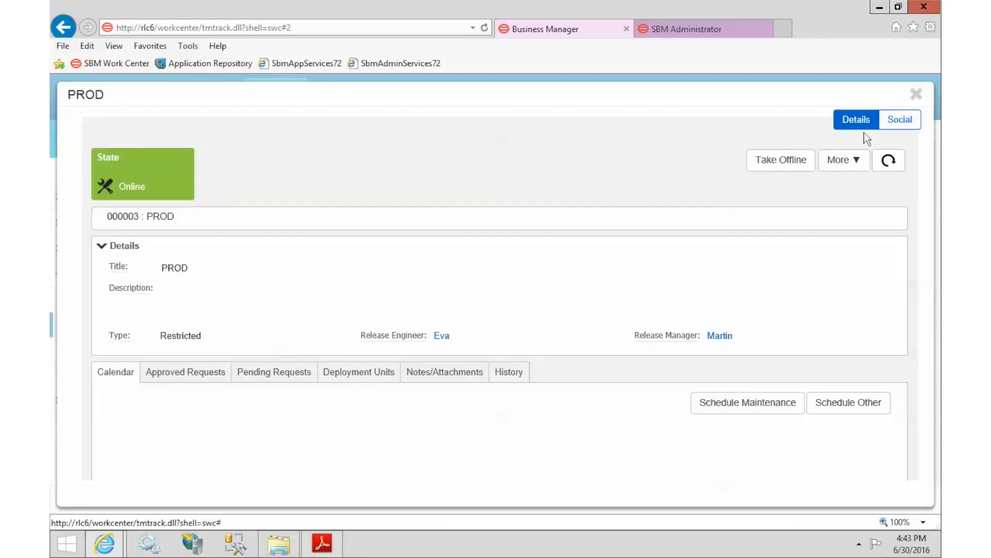
pyautogui.click(916, 95)
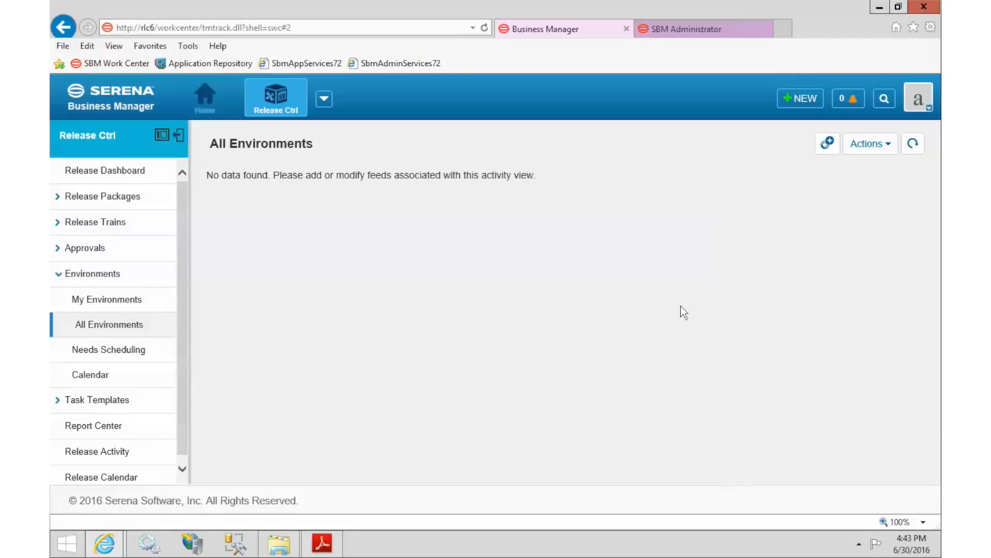
# Start a new work item in the Deployment Path Project.
pyautogui.click(804, 98)
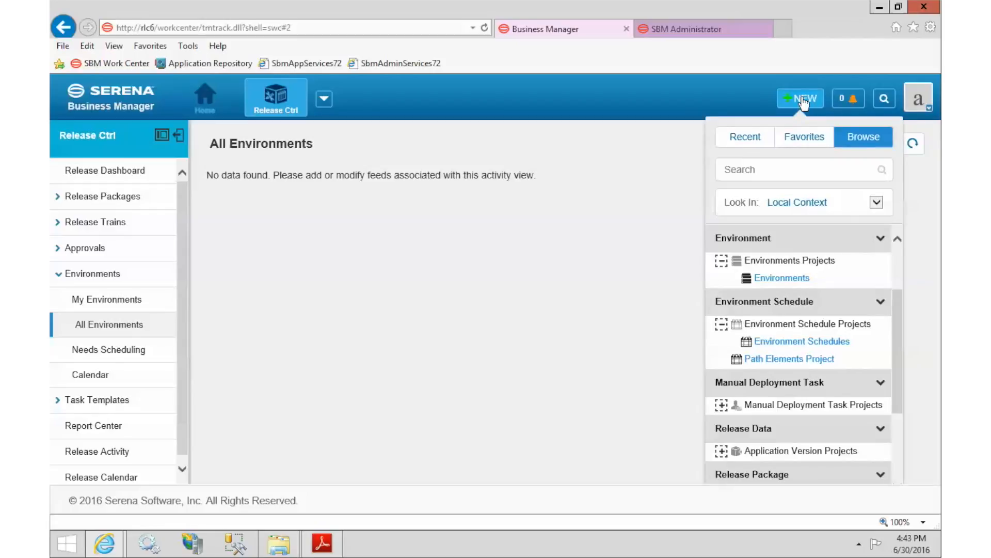
pyautogui.moveTo(899, 333)
pyautogui.mouseDown()
pyautogui.moveTo(904, 425)
pyautogui.moveTo(893, 351)
pyautogui.mouseUp()
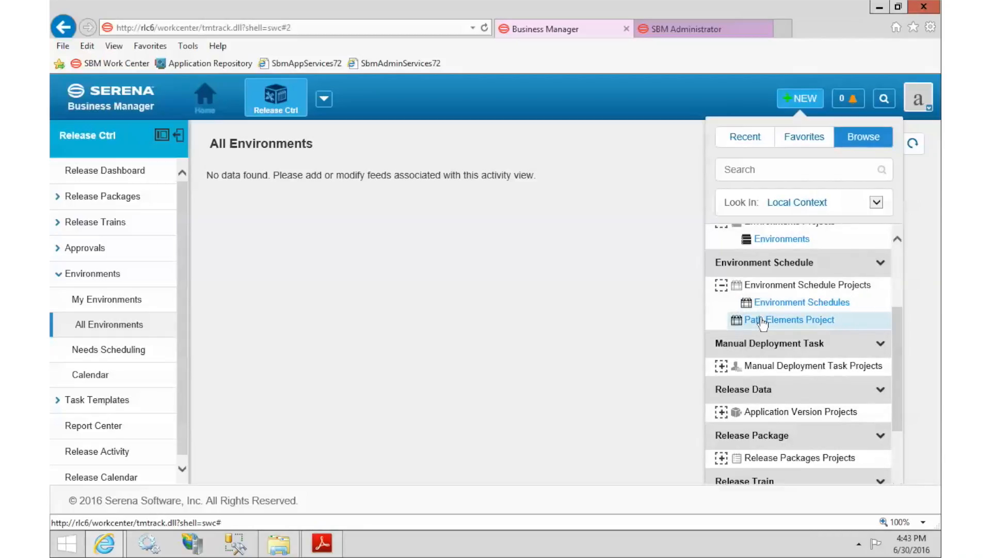
pyautogui.moveTo(899, 336); pyautogui.dragTo(899, 277)
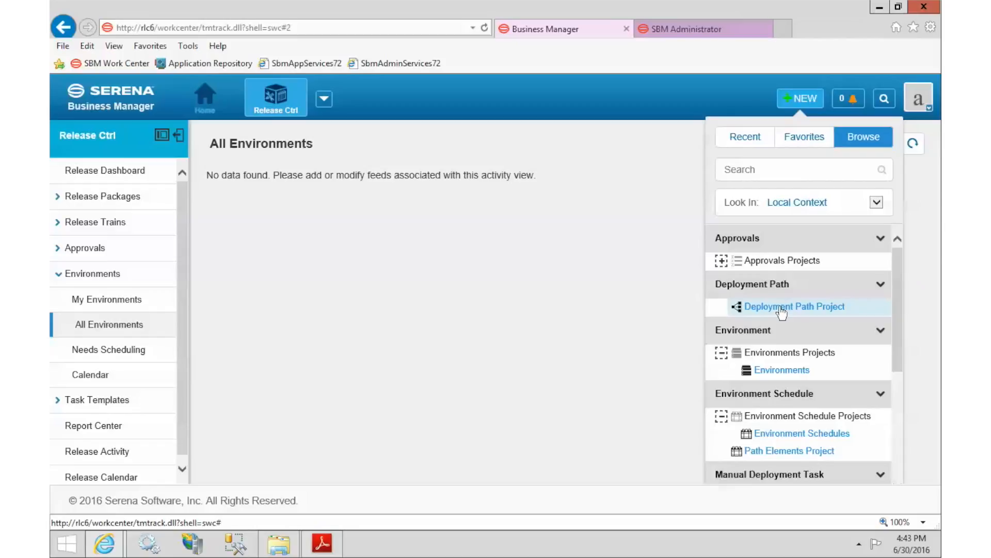
pyautogui.click(780, 305)
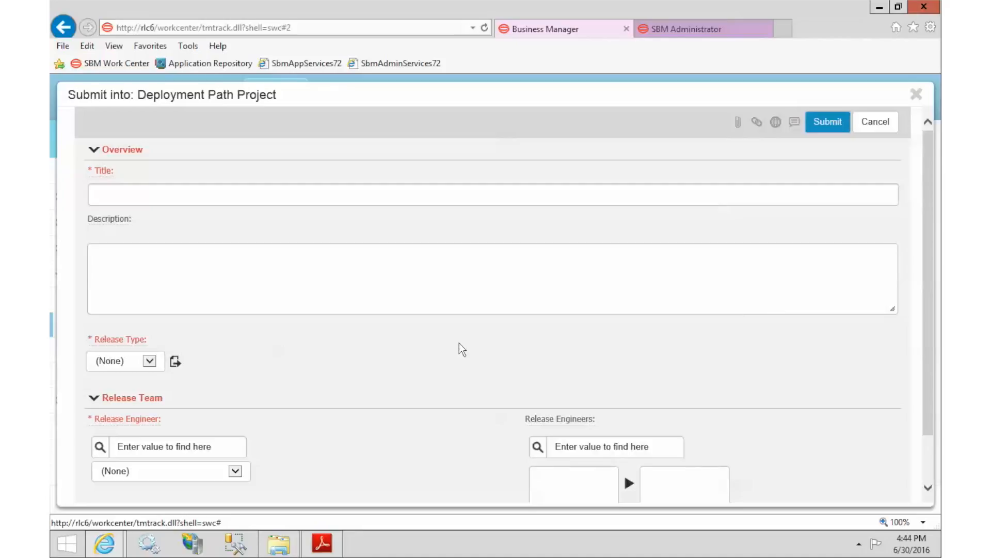
# Set the deployment path's release type to Major and title it Full Release Cycle.
pyautogui.click(150, 361)
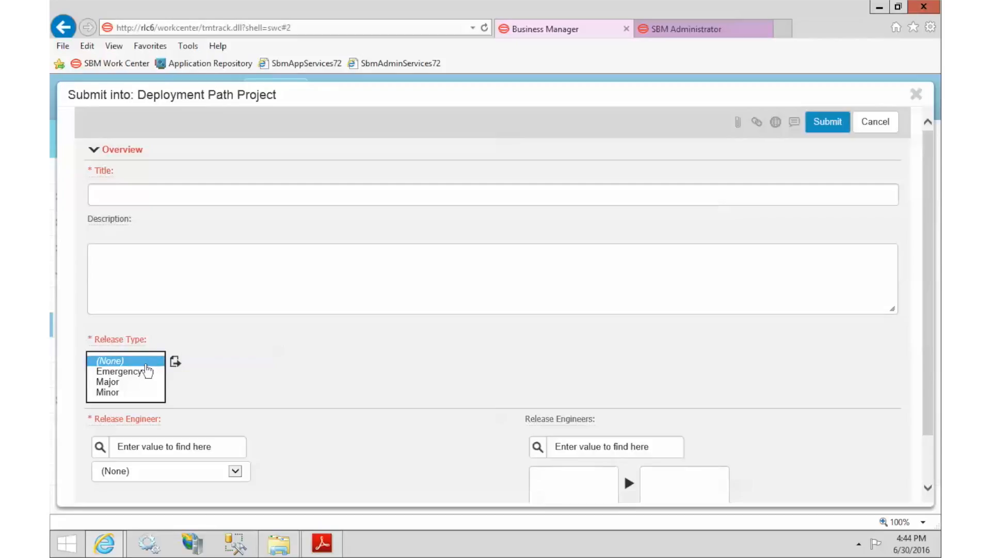
pyautogui.click(114, 382)
pyautogui.click(210, 198)
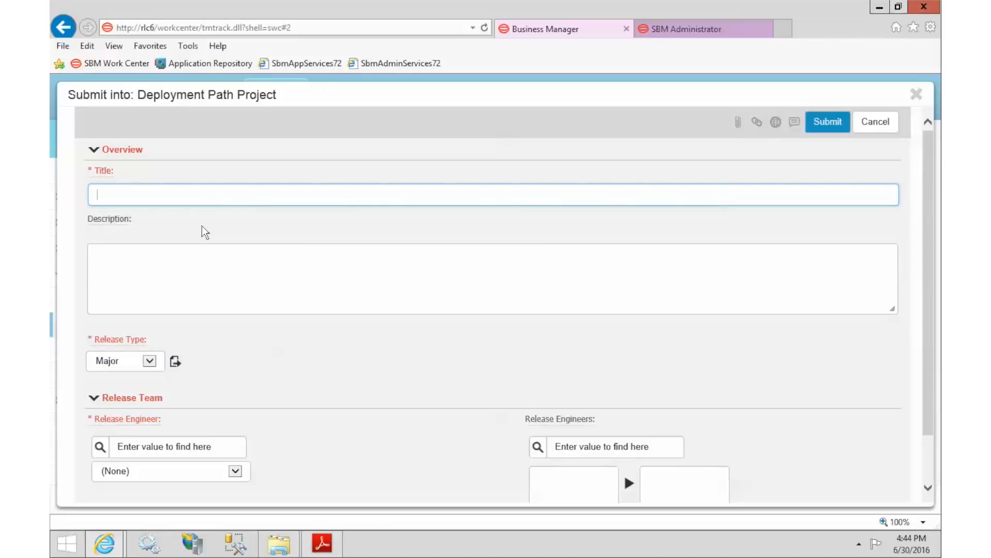
pyautogui.write('Full Release Cycle')
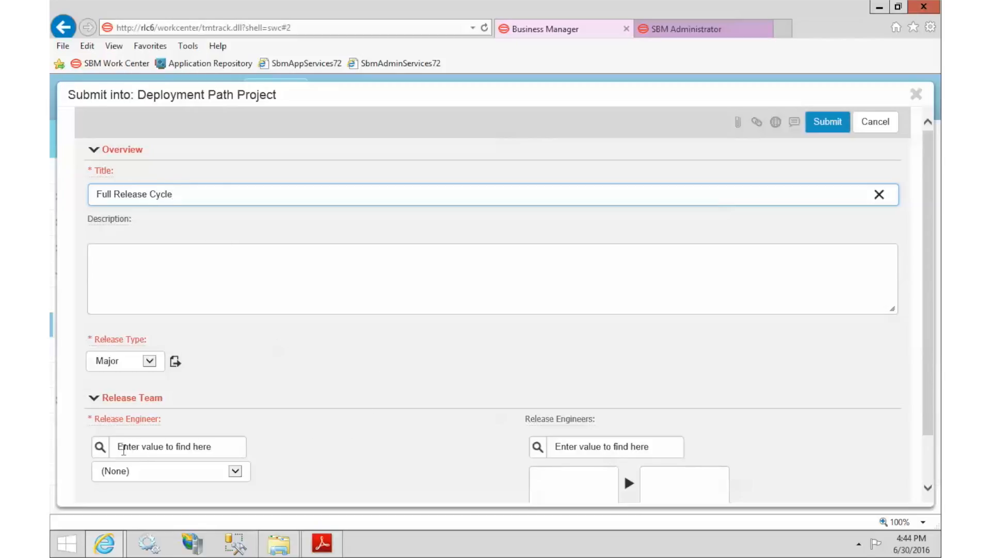
# Assign a release engineer to the Full Release Cycle deployment path and submit it.
pyautogui.click(100, 446)
pyautogui.click(112, 478)
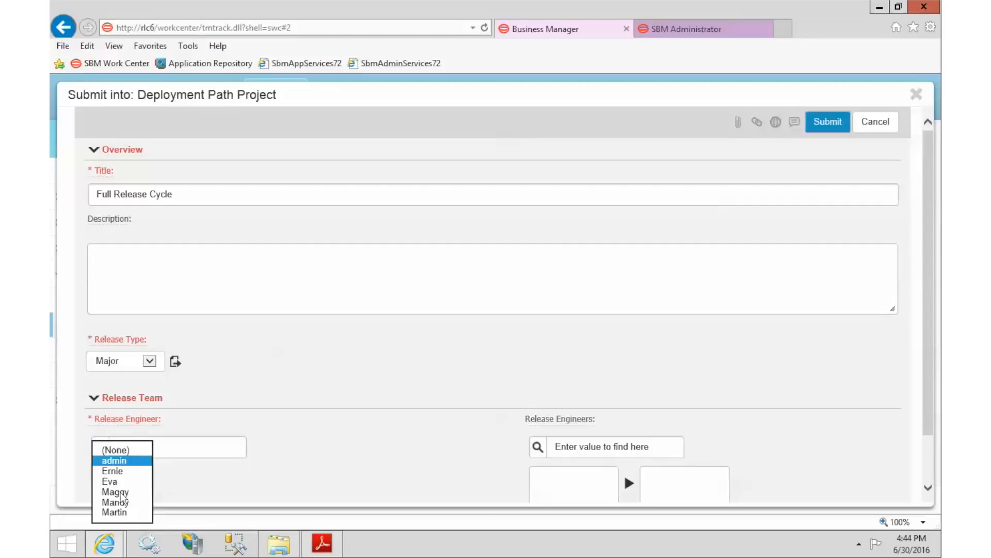
pyautogui.click(109, 477)
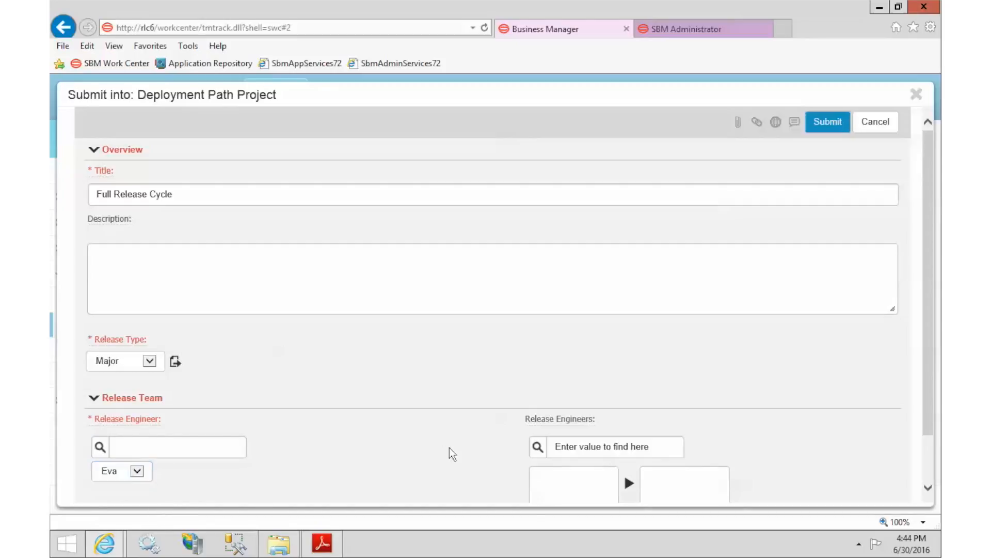
pyautogui.scroll(-2, 449, 449)
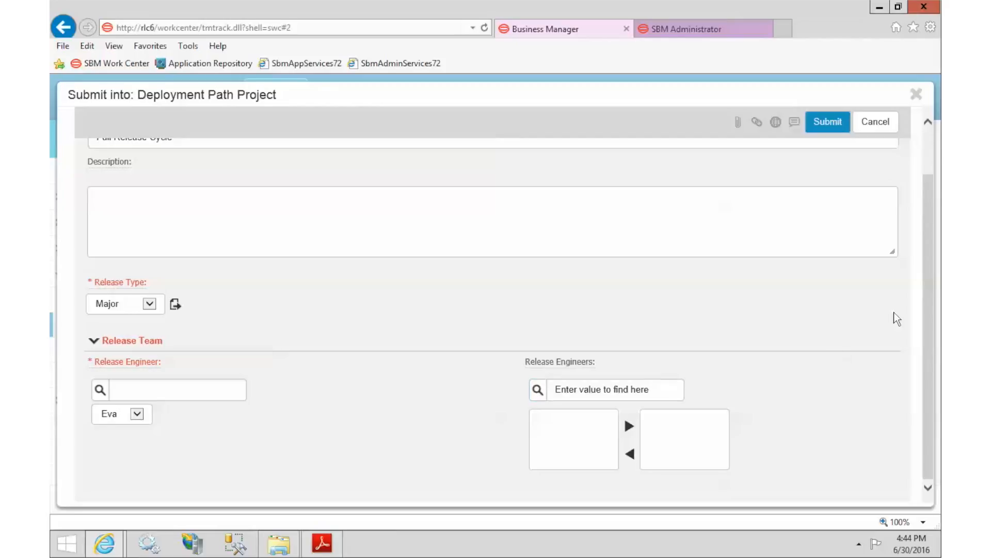
pyautogui.click(829, 123)
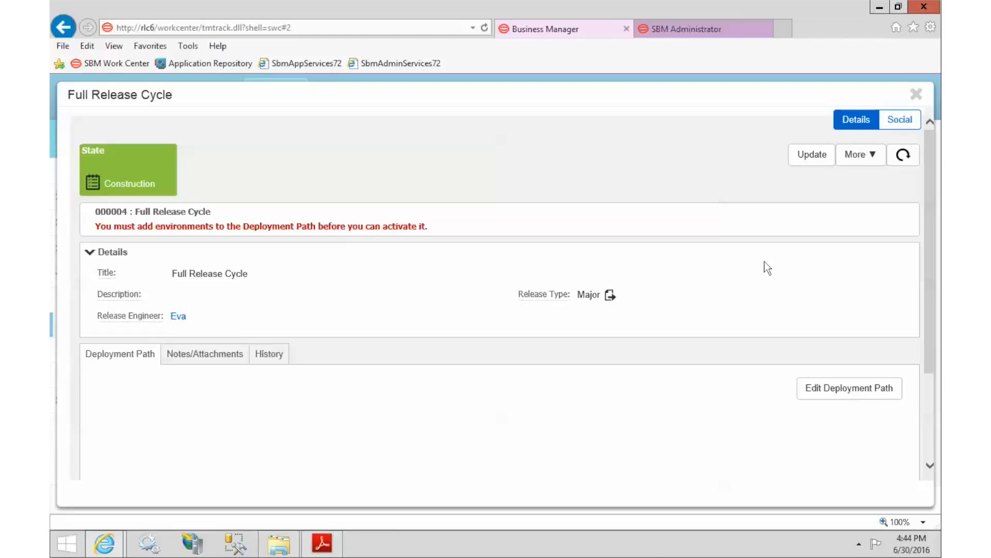
# Edit the Full Release Cycle deployment path to add the Dev, QA and PROD environments in that order.
pyautogui.scroll(-3, 765, 267)
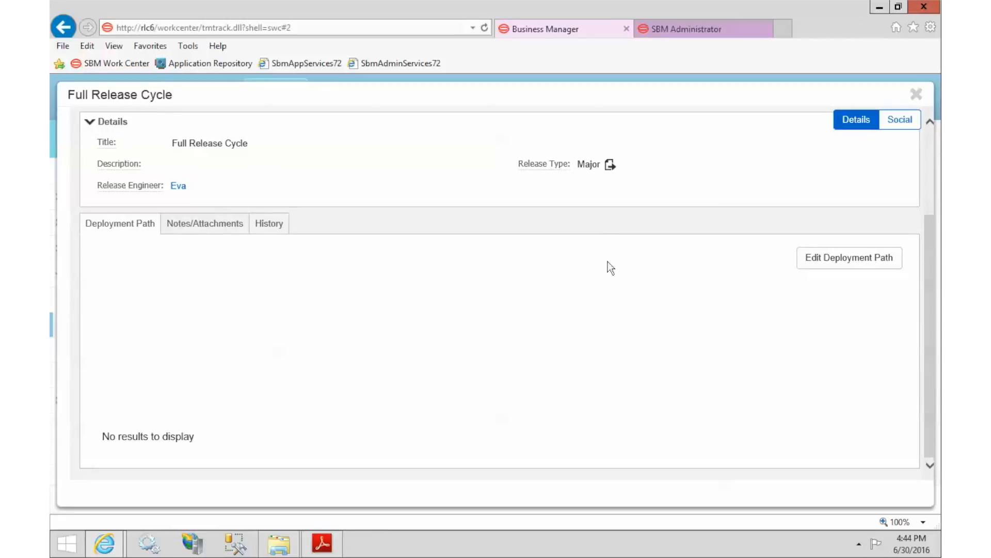
pyautogui.click(868, 264)
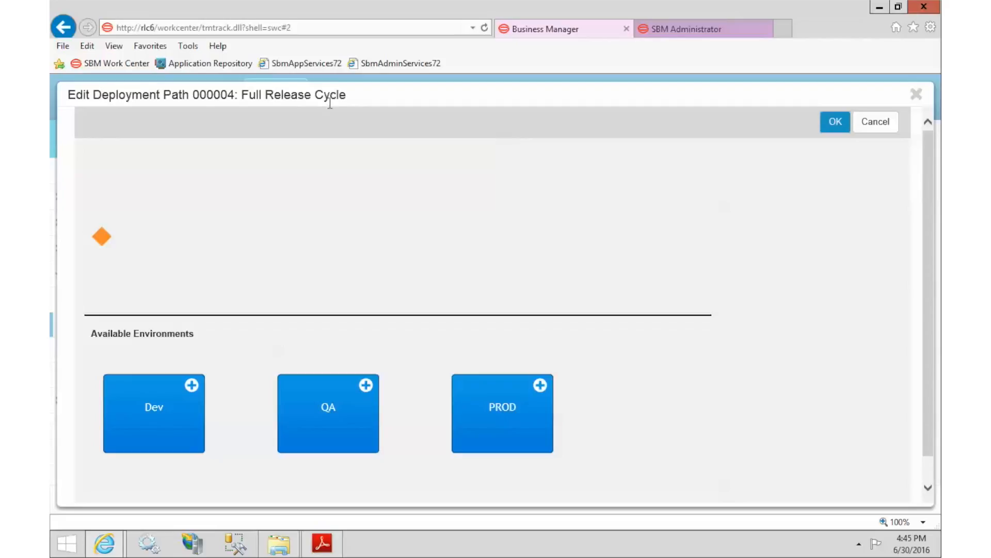
pyautogui.click(191, 385)
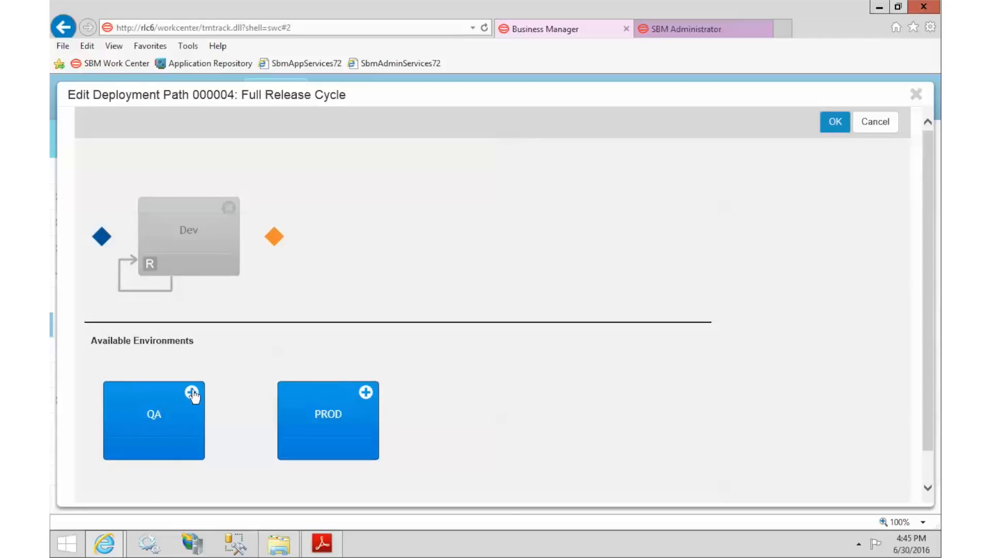
pyautogui.click(191, 393)
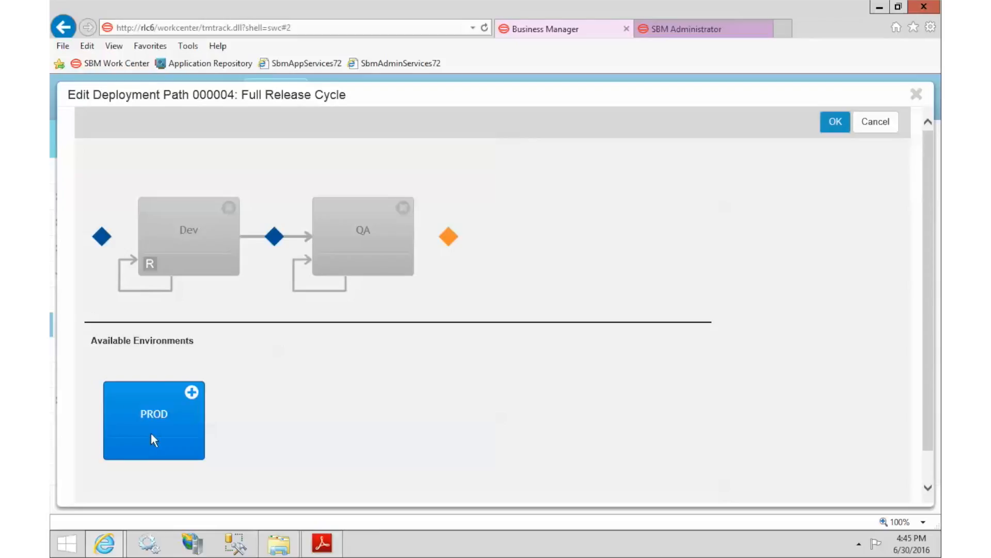
pyautogui.click(191, 392)
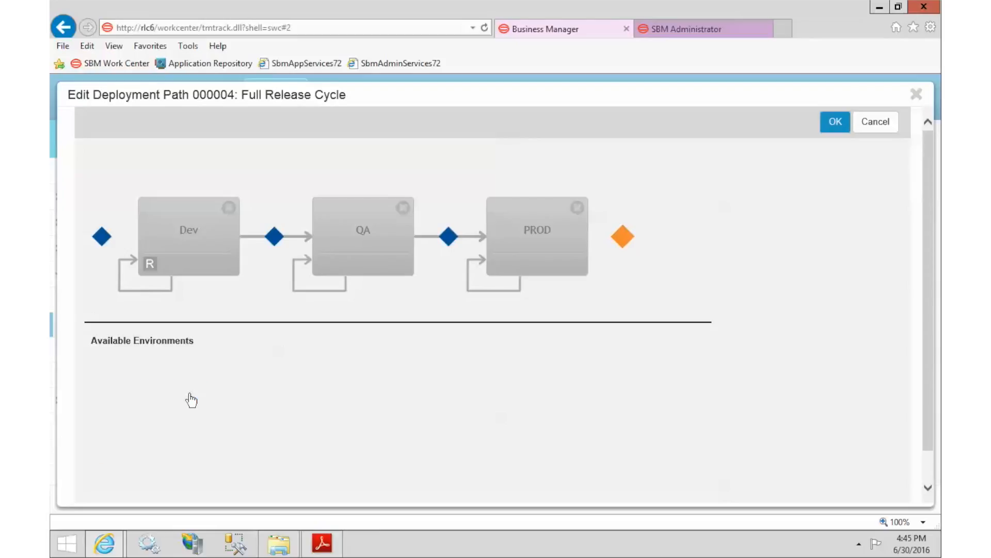
# Allow redeploy on the Dev environment, and make QA required with Dev as its On Fail environment.
pyautogui.click(217, 240)
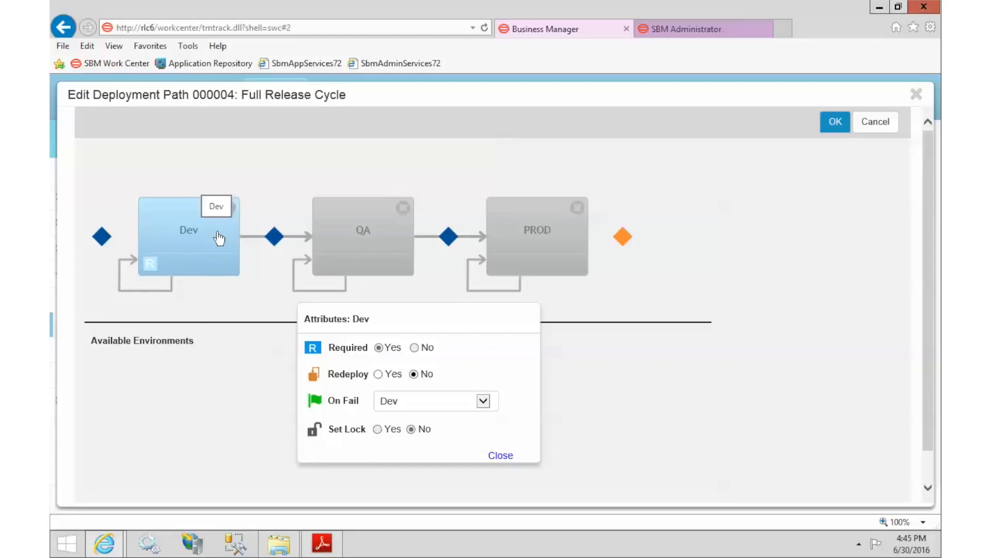
pyautogui.click(378, 373)
pyautogui.click(391, 235)
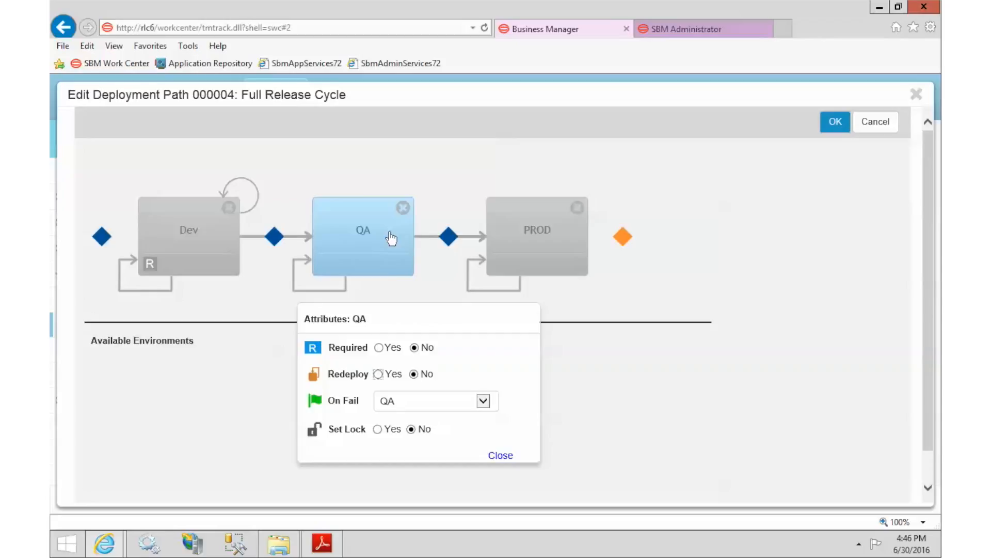
pyautogui.click(379, 348)
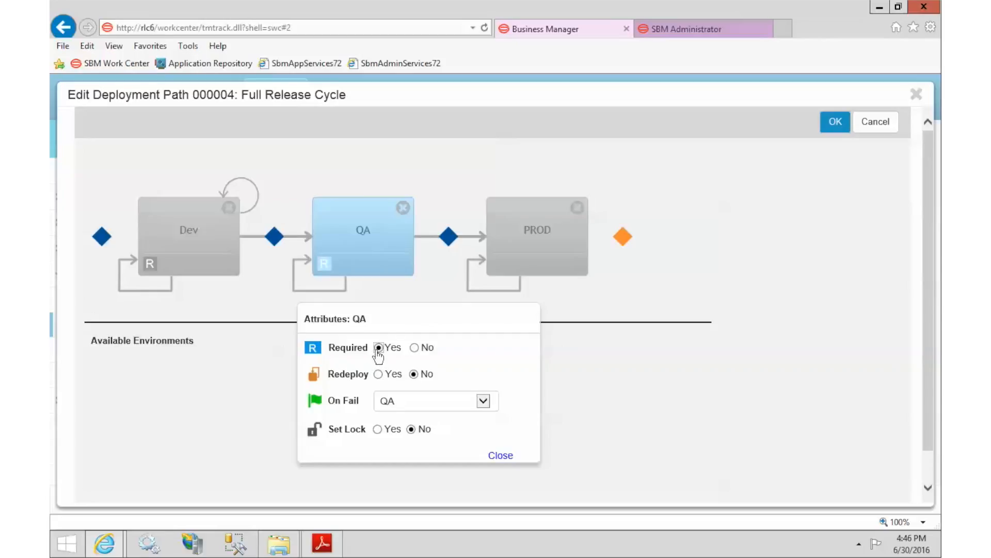
pyautogui.click(411, 429)
pyautogui.click(429, 406)
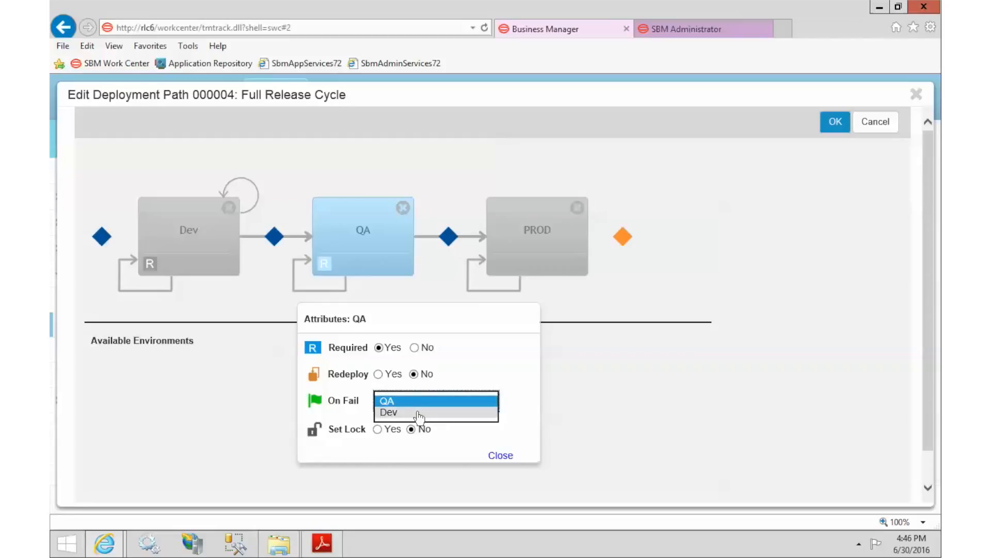
pyautogui.click(418, 413)
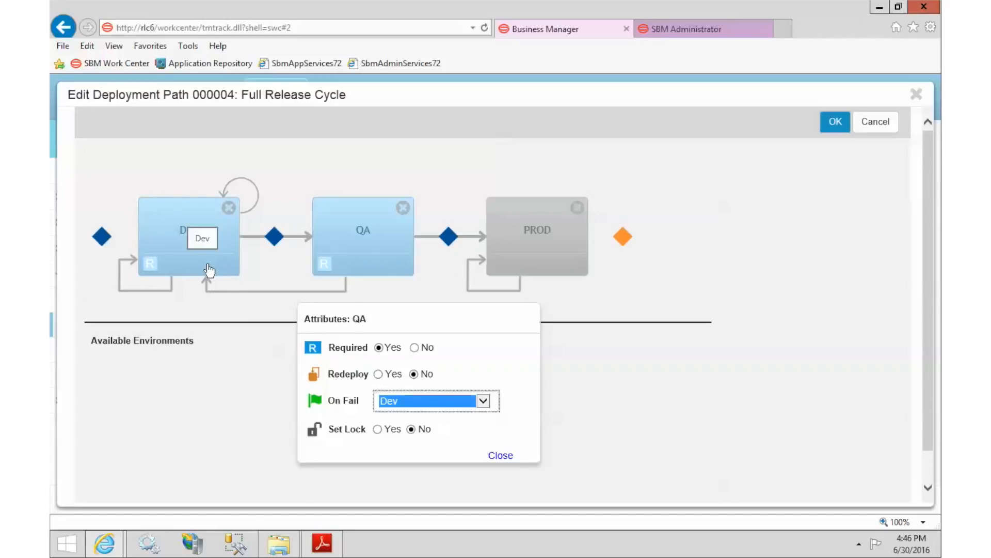
# Make the PROD environment required, with Dev as its On Fail environment and Set Lock set to Yes.
pyautogui.click(543, 248)
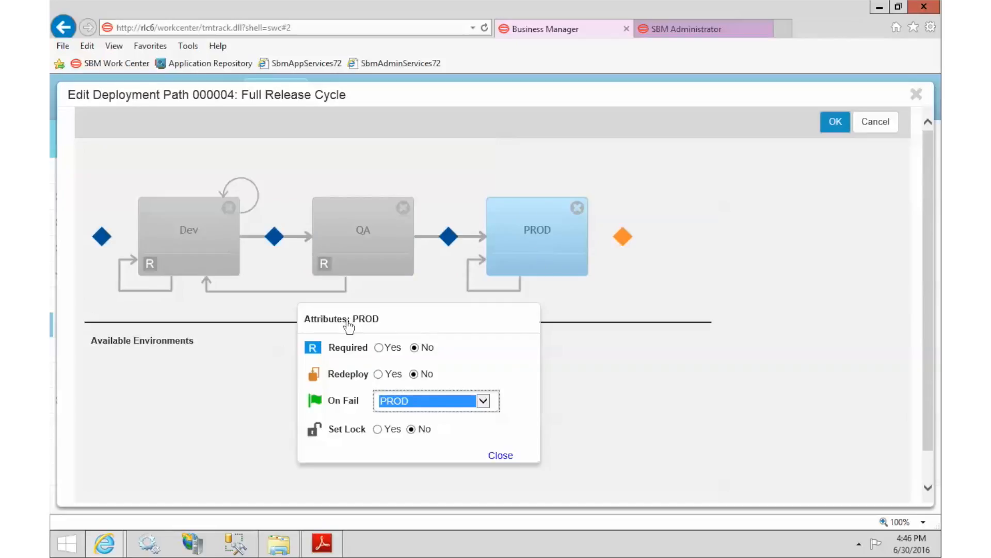
pyautogui.click(379, 348)
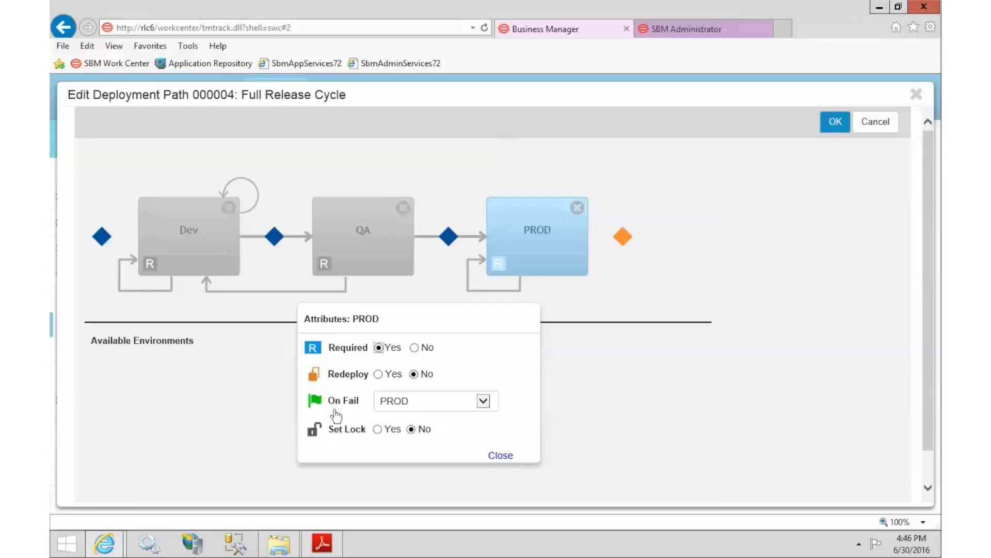
pyautogui.click(418, 407)
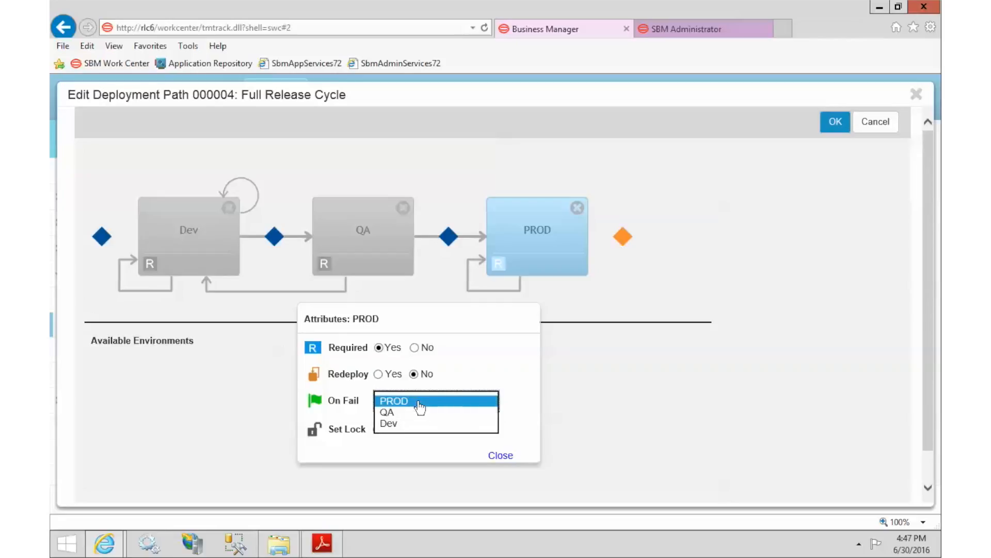
pyautogui.click(413, 423)
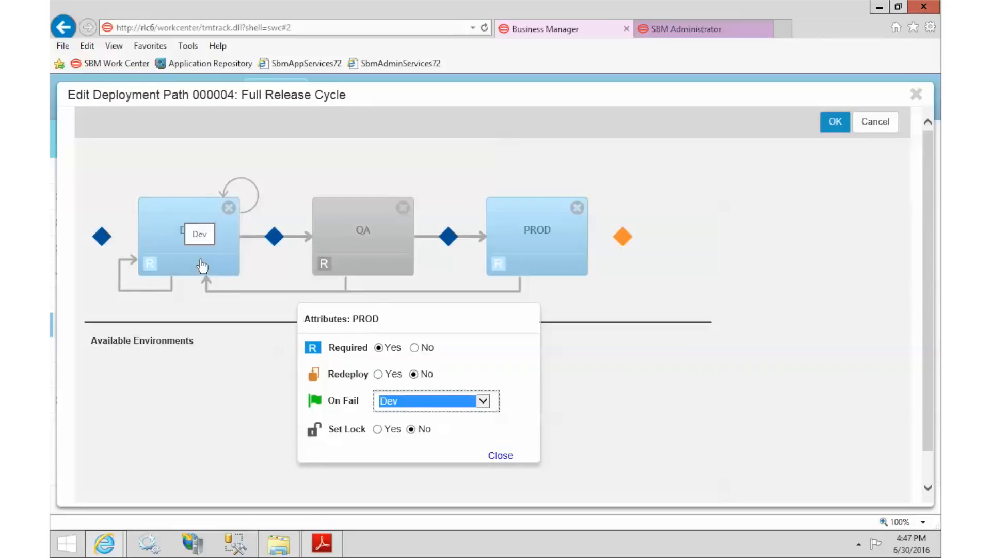
pyautogui.click(377, 429)
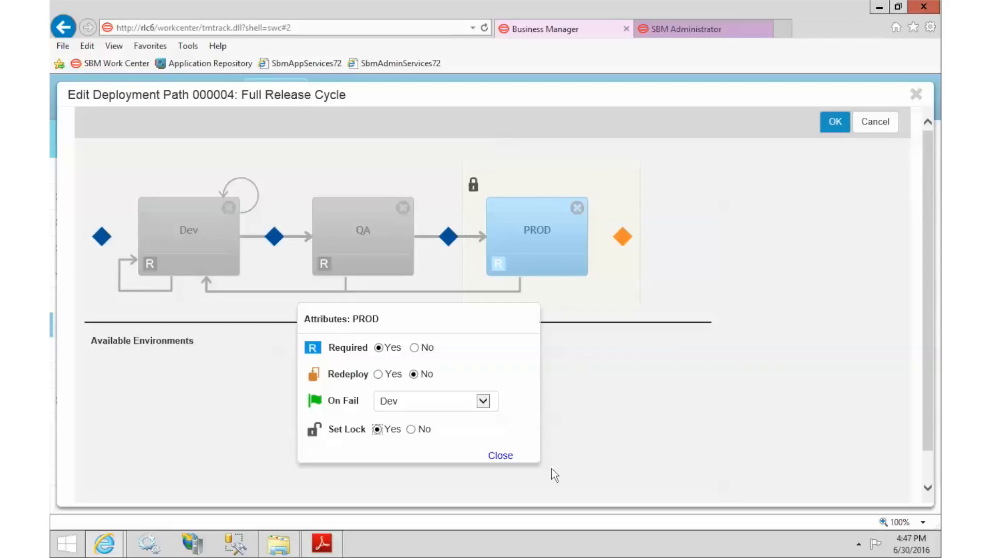
pyautogui.click(500, 455)
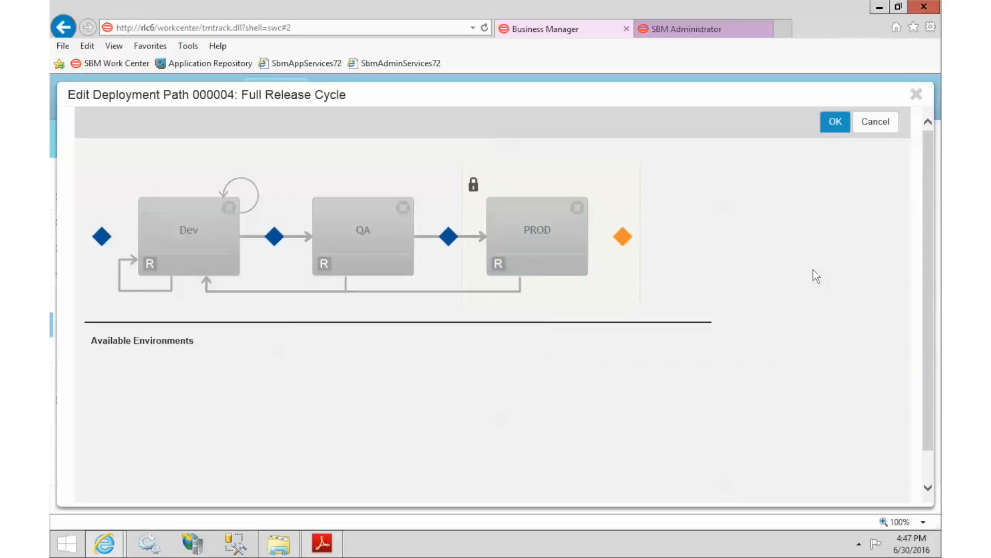
# Save the environment sequence, activate the Full Release Cycle deployment path and close the item.
pyautogui.click(836, 122)
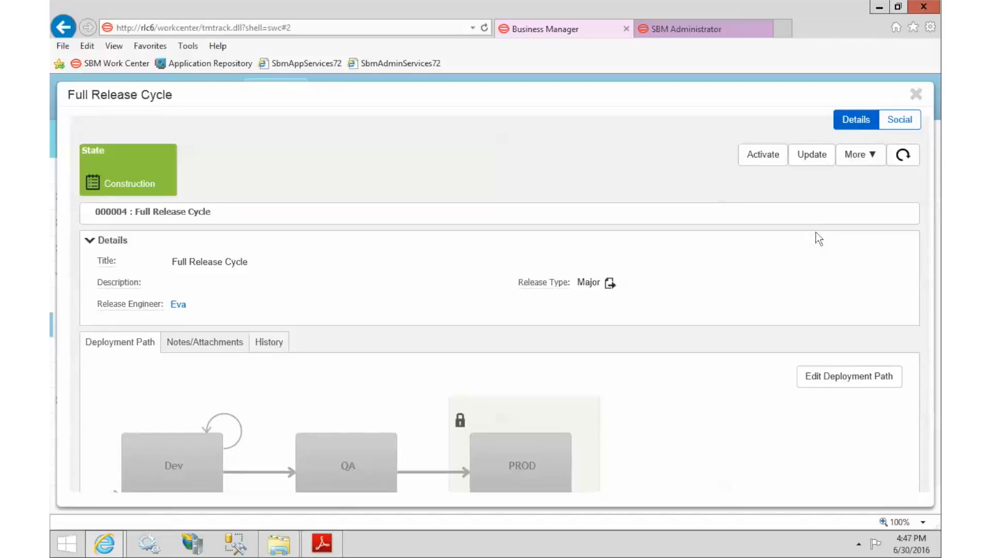
pyautogui.scroll(-4, 693, 333)
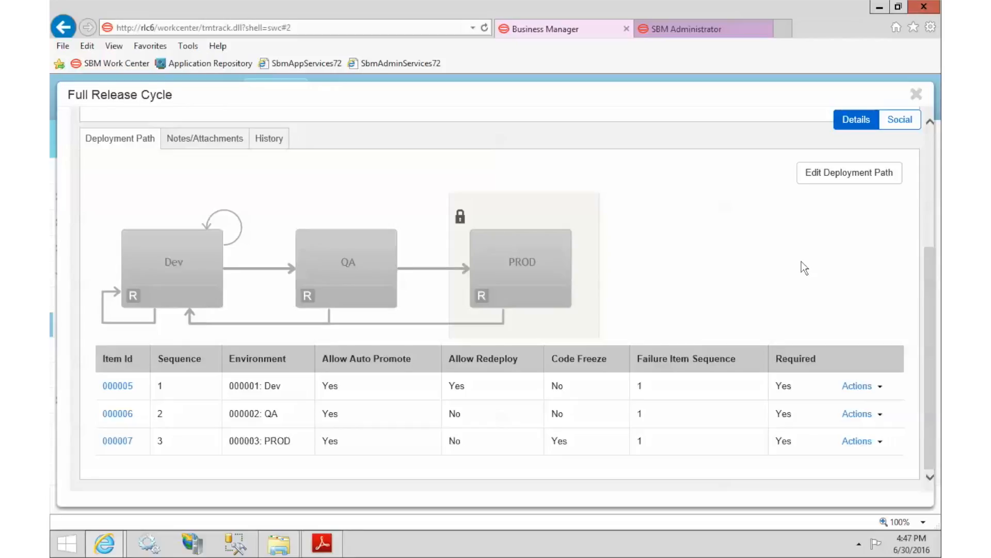
pyautogui.scroll(4, 802, 262)
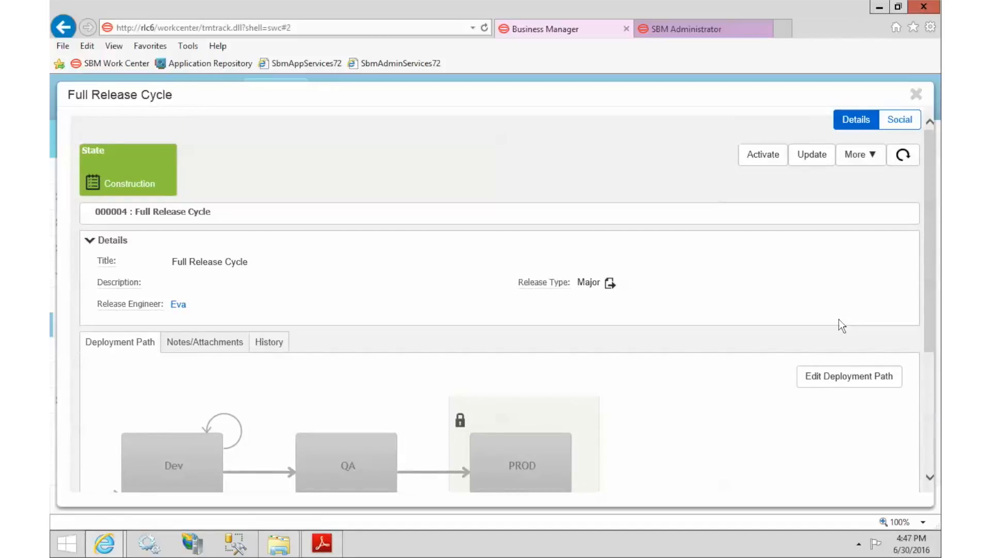
pyautogui.click(764, 155)
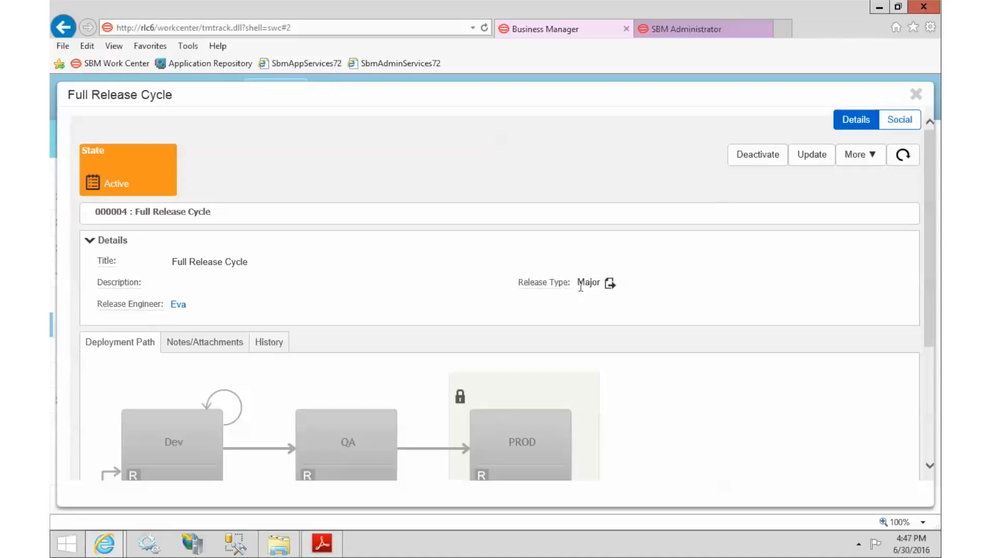
pyautogui.click(917, 96)
# Start a new Deployment Path Project item with release type Minor and the title Minor Release Cycle.
pyautogui.click(801, 100)
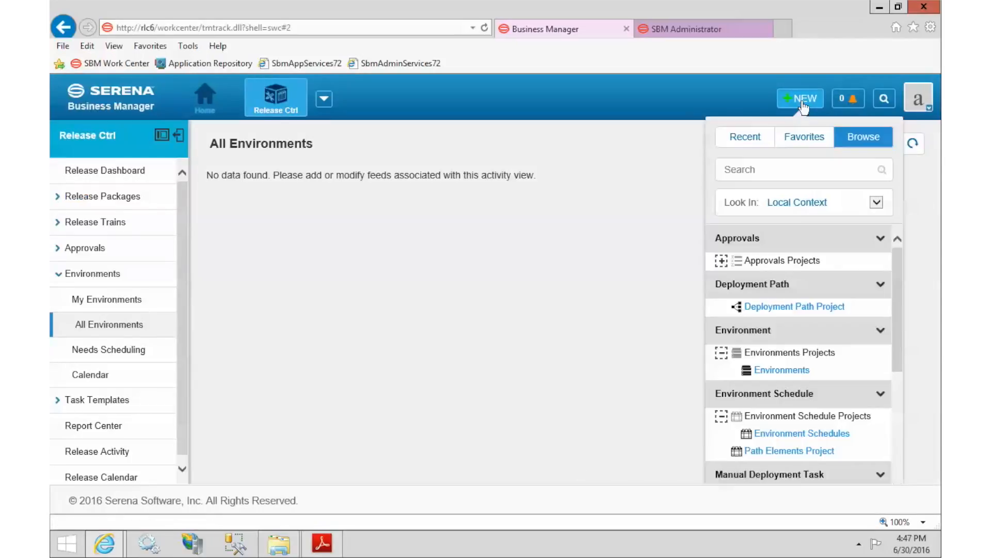
pyautogui.click(805, 309)
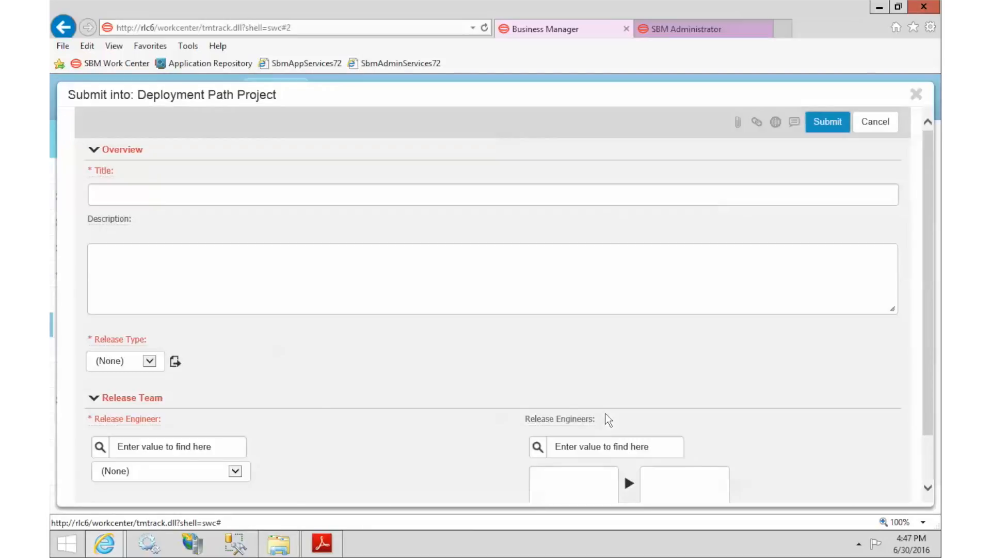
pyautogui.click(111, 363)
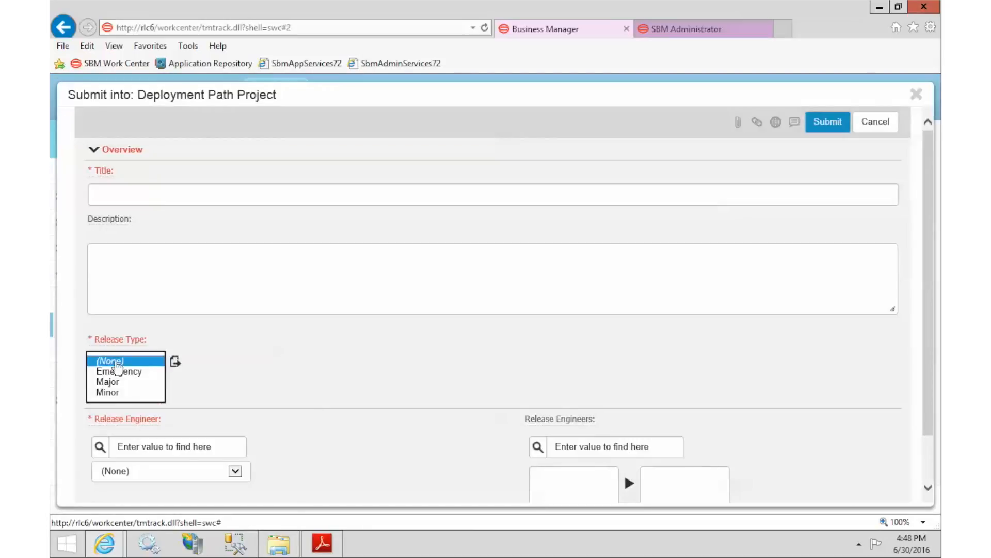
pyautogui.click(114, 393)
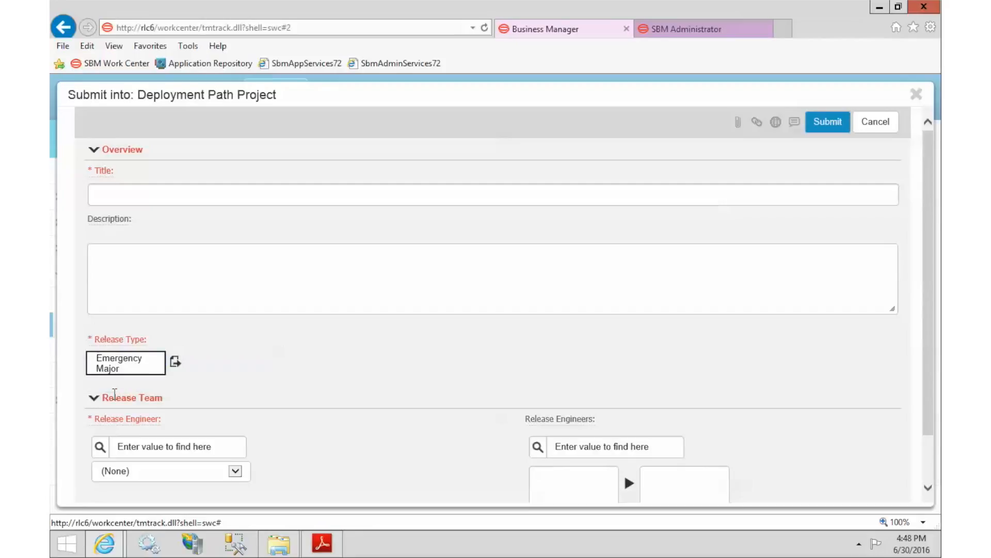
pyautogui.click(163, 199)
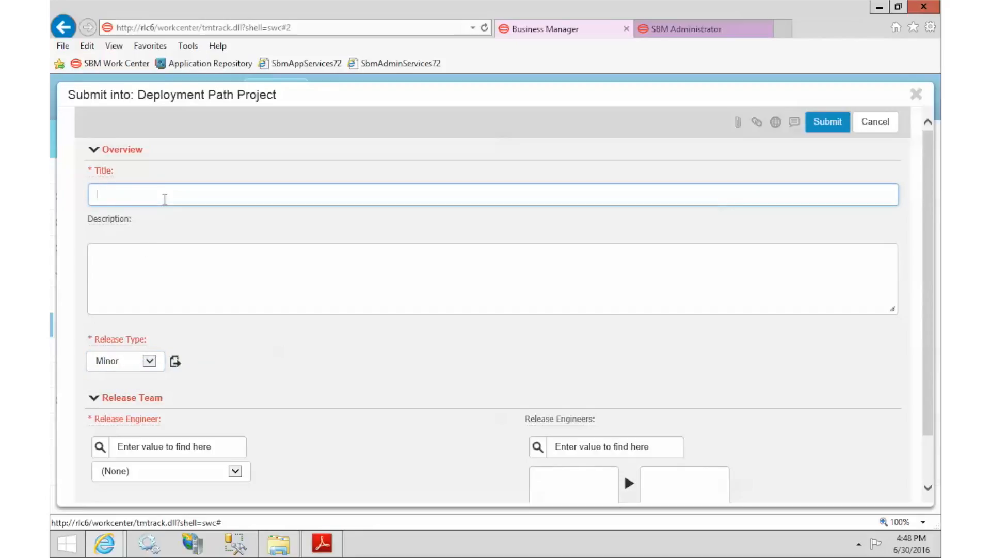
pyautogui.write('Minor Release Cycle')
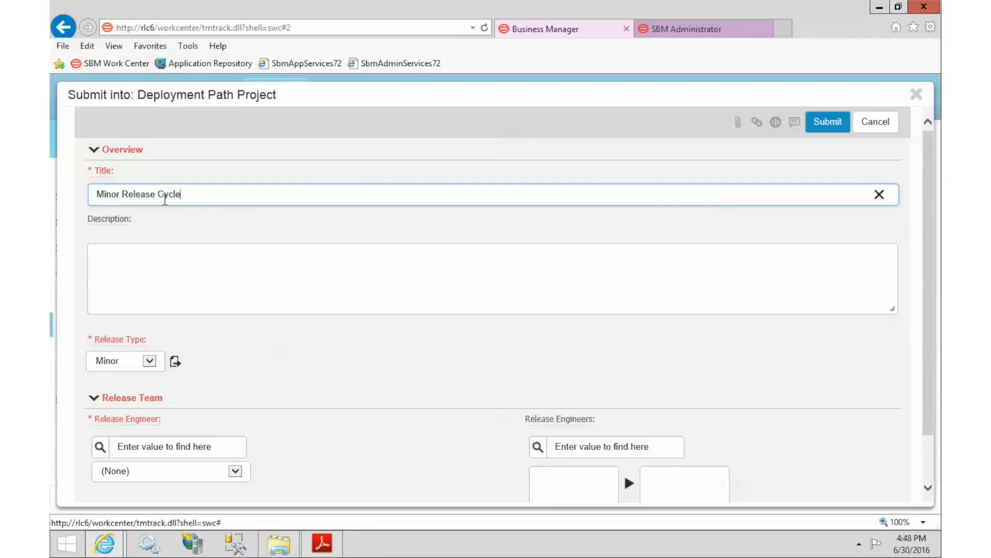
# Assign a release engineer to the Minor Release Cycle deployment path and submit it.
pyautogui.click(100, 447)
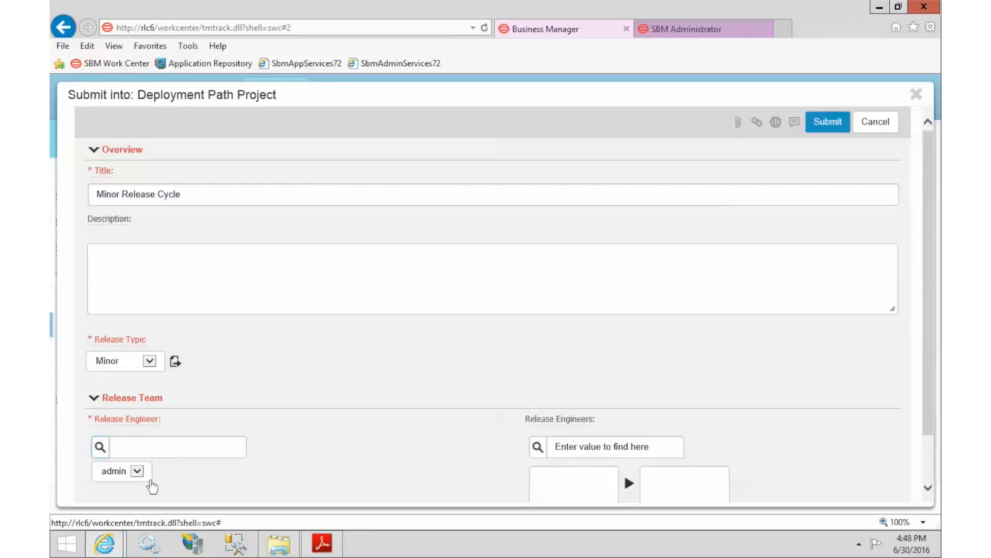
pyautogui.click(123, 471)
pyautogui.click(111, 491)
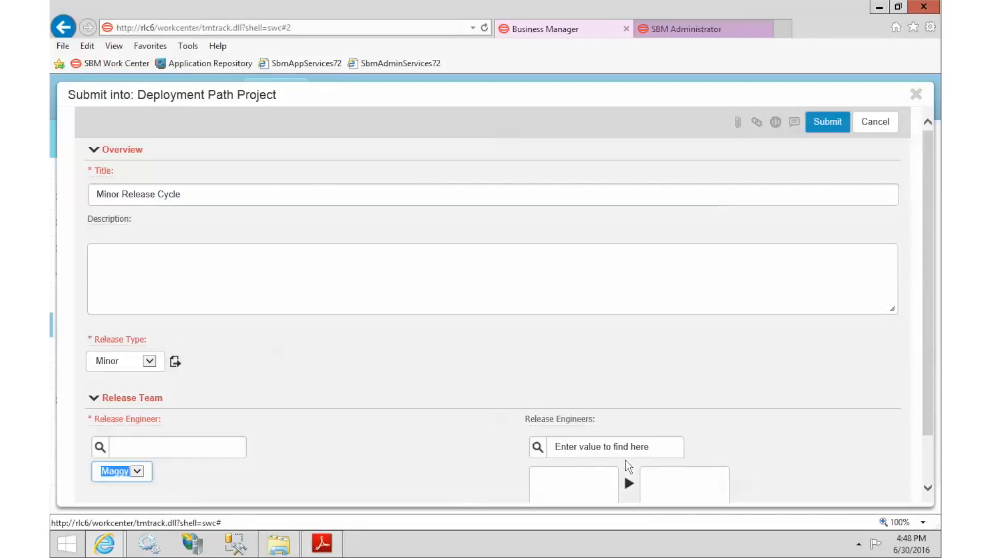
pyautogui.scroll(-1, 928, 345)
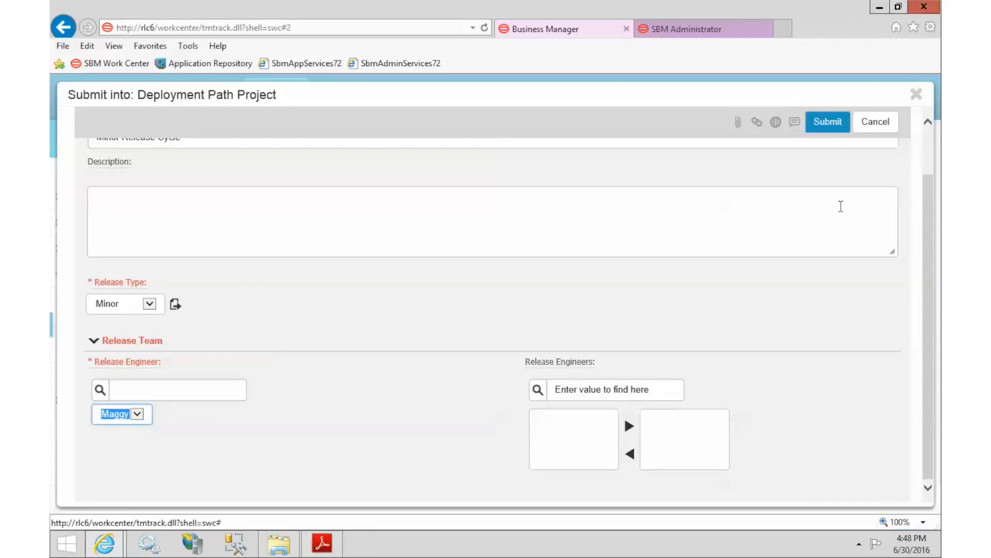
pyautogui.click(828, 122)
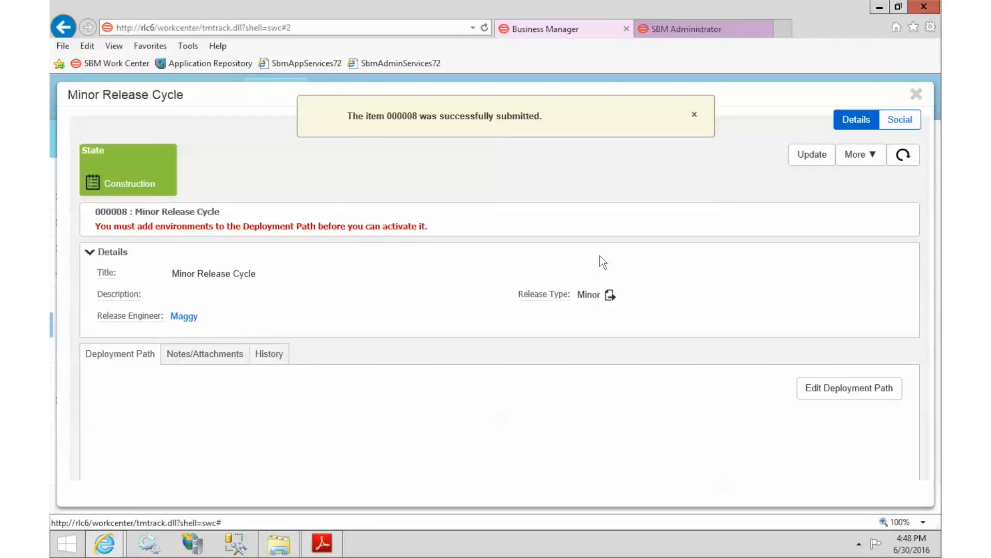
# Edit the Minor Release Cycle deployment path to add the Dev, QA and PROD environments in that order.
pyautogui.scroll(-3, 439, 284)
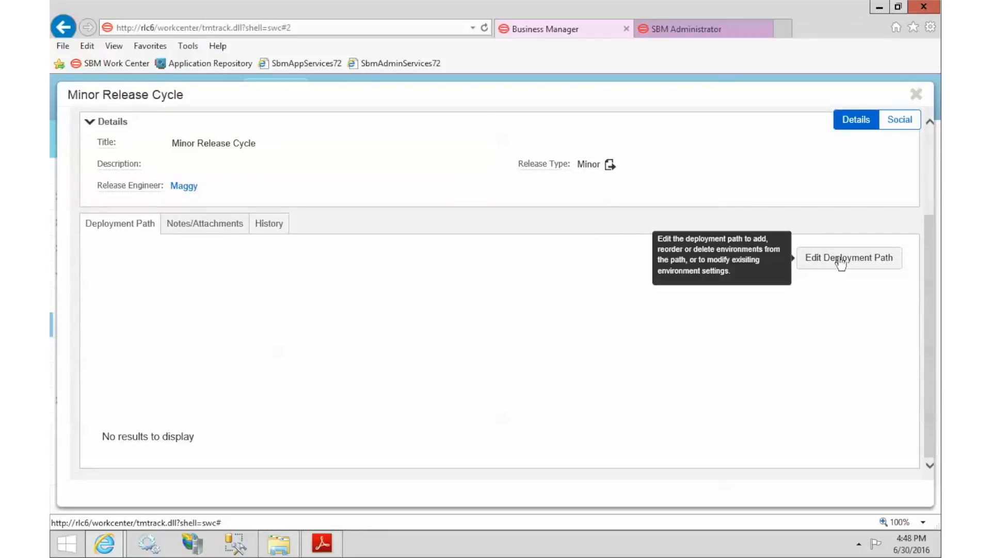
pyautogui.click(840, 258)
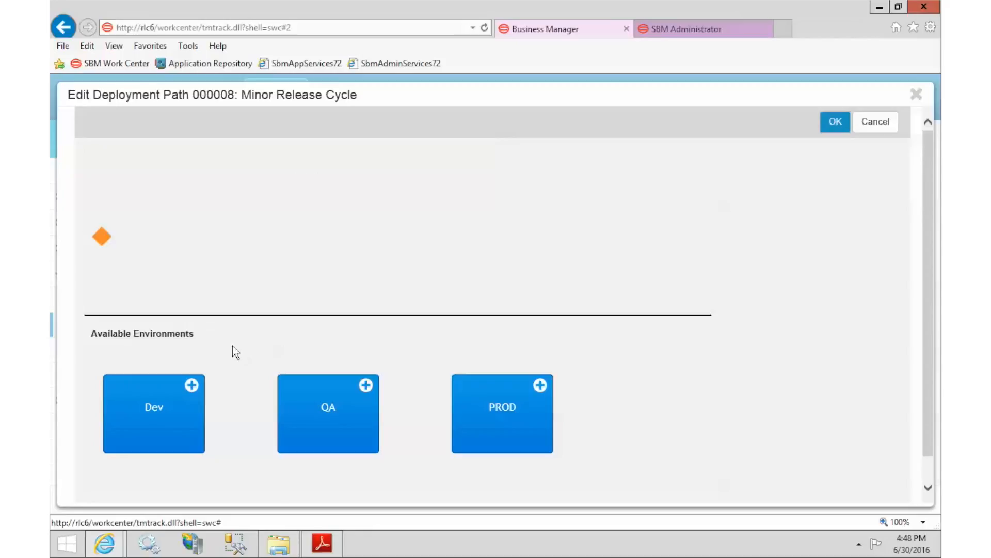
pyautogui.click(191, 386)
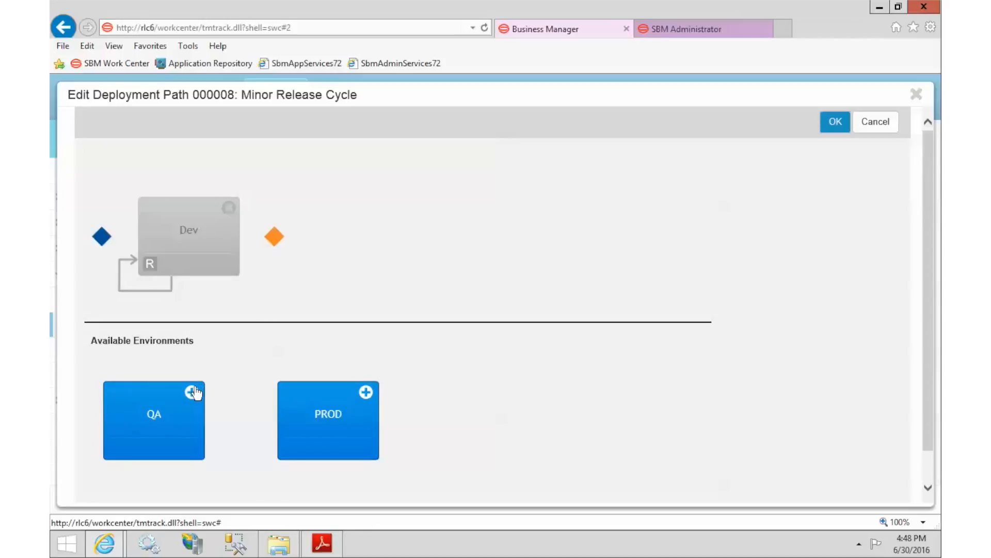
pyautogui.click(192, 386)
pyautogui.click(192, 392)
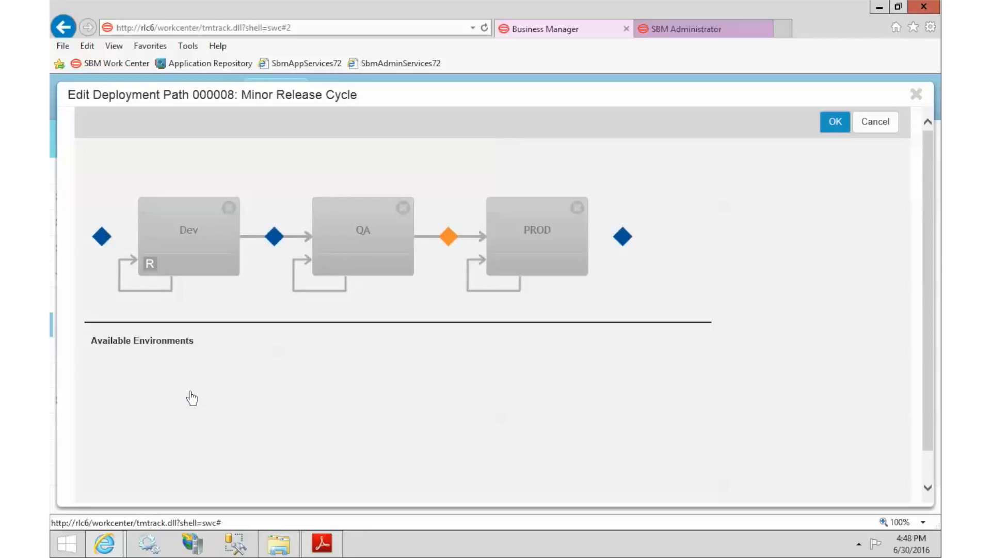
# Set Redeploy to Yes for the Dev and QA environments in the Minor Release Cycle path.
pyautogui.click(207, 253)
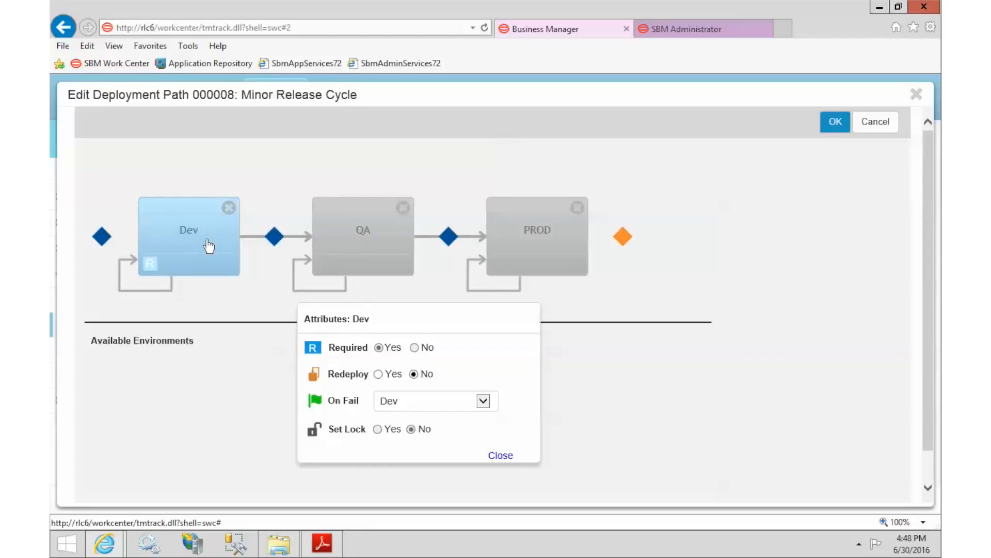
pyautogui.click(378, 374)
pyautogui.click(386, 248)
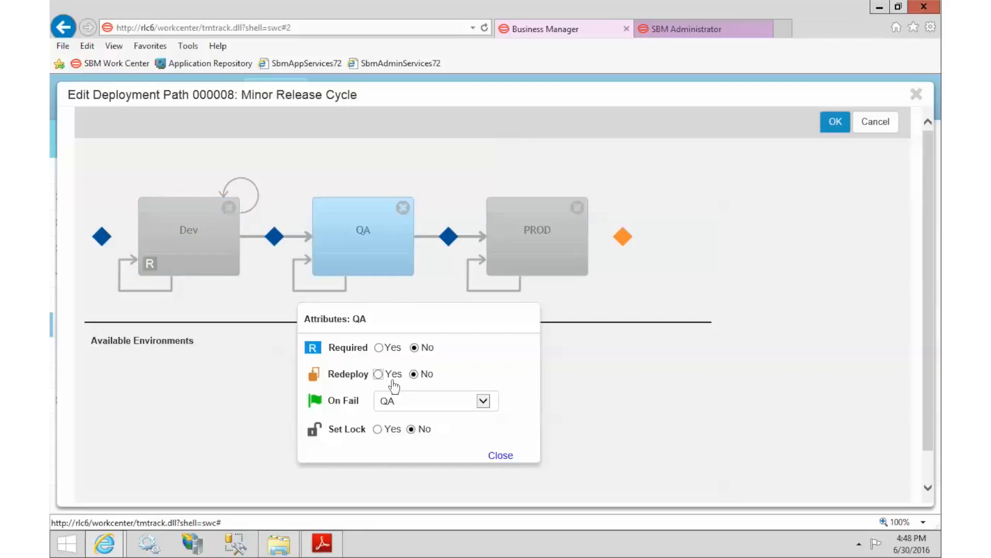
pyautogui.click(378, 374)
pyautogui.click(397, 225)
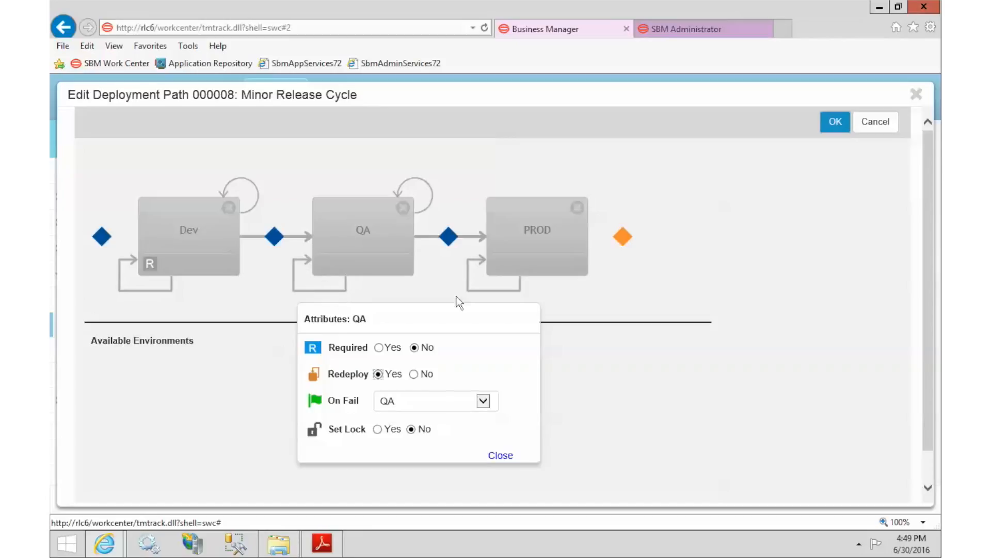
# Mark the PROD and QA environments as Required in the Minor Release Cycle path.
pyautogui.click(571, 254)
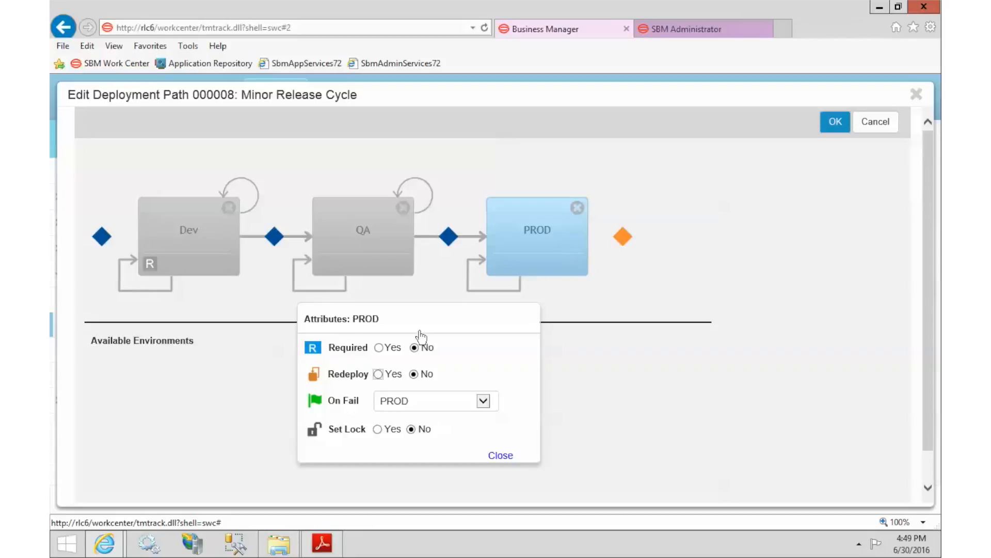
pyautogui.click(379, 348)
pyautogui.click(362, 264)
pyautogui.click(379, 347)
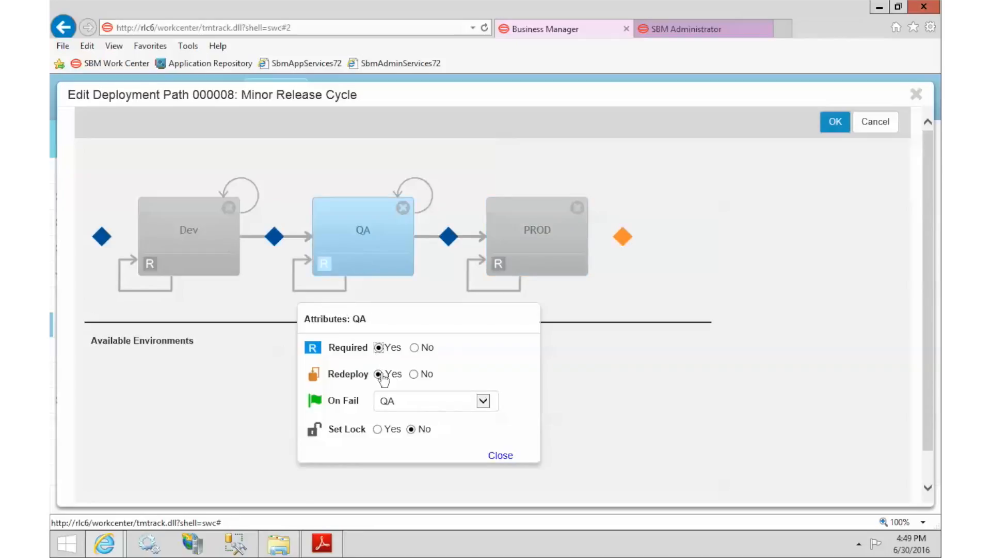
# For PROD in the Minor Release Cycle path, set On Fail to QA and Set Lock to Yes.
pyautogui.click(560, 255)
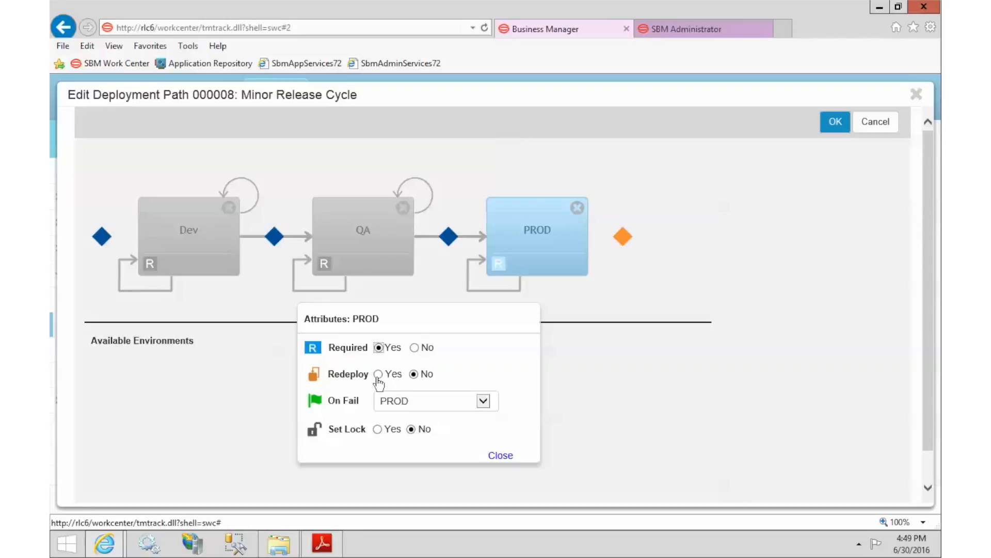
pyautogui.click(442, 406)
pyautogui.click(417, 413)
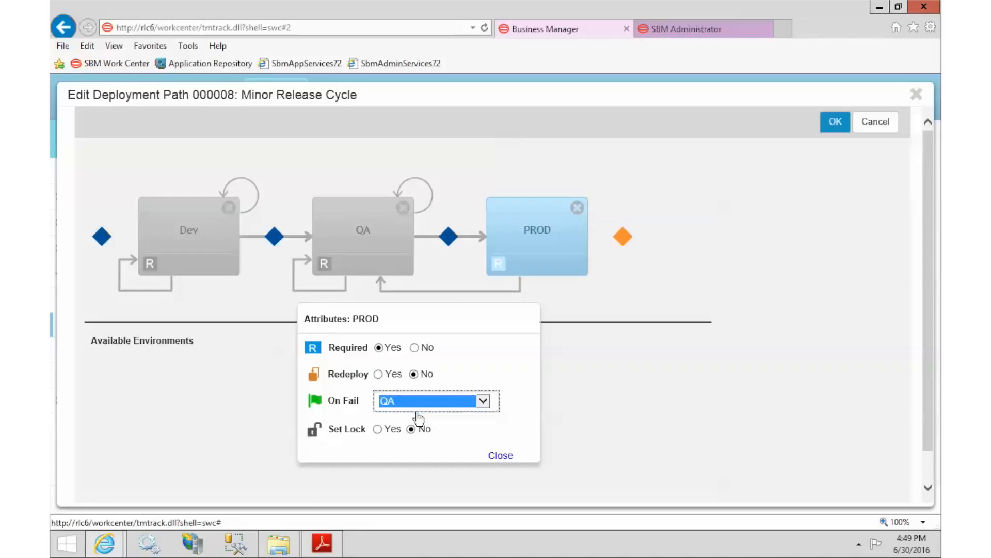
pyautogui.click(378, 429)
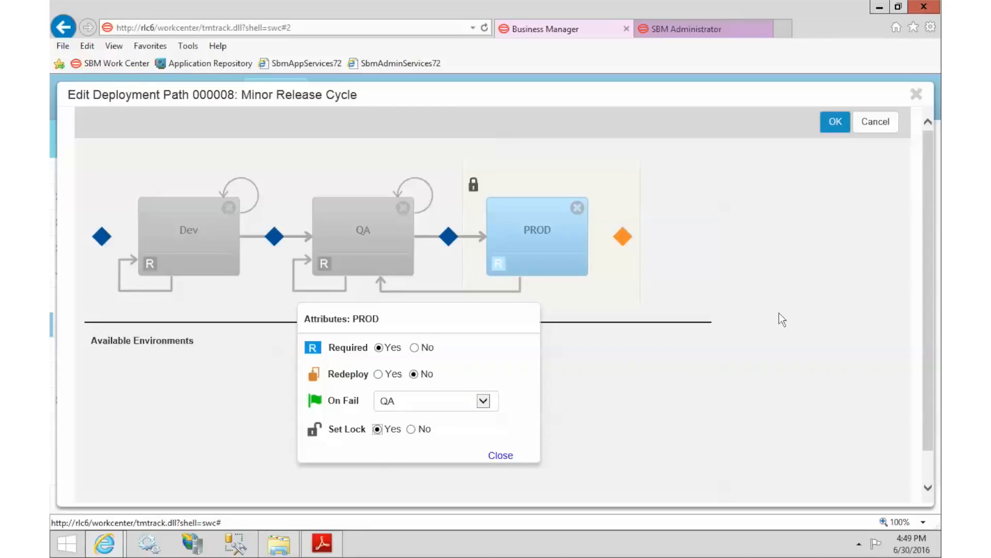
# Save the environment attributes, activate the Minor Release Cycle deployment path and close the item.
pyautogui.click(839, 125)
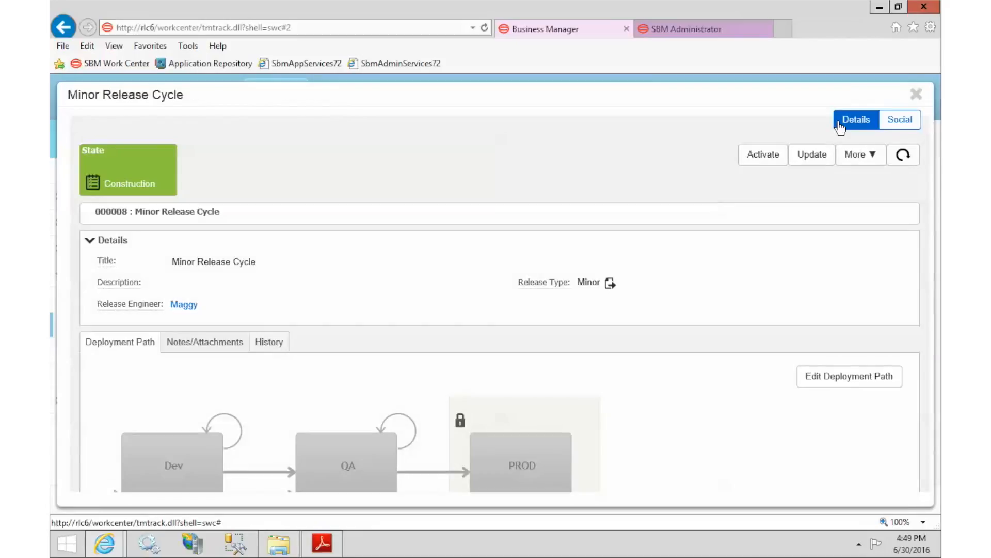
pyautogui.click(761, 160)
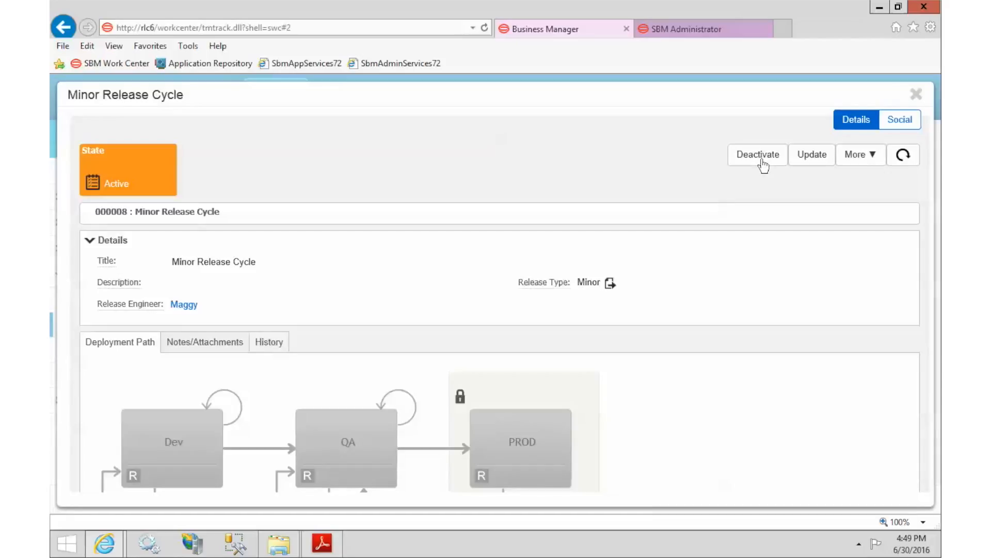
pyautogui.click(917, 95)
# Start a new Deployment Path Project item with release type Emergency and the title Emergency Release Cycle.
pyautogui.click(805, 101)
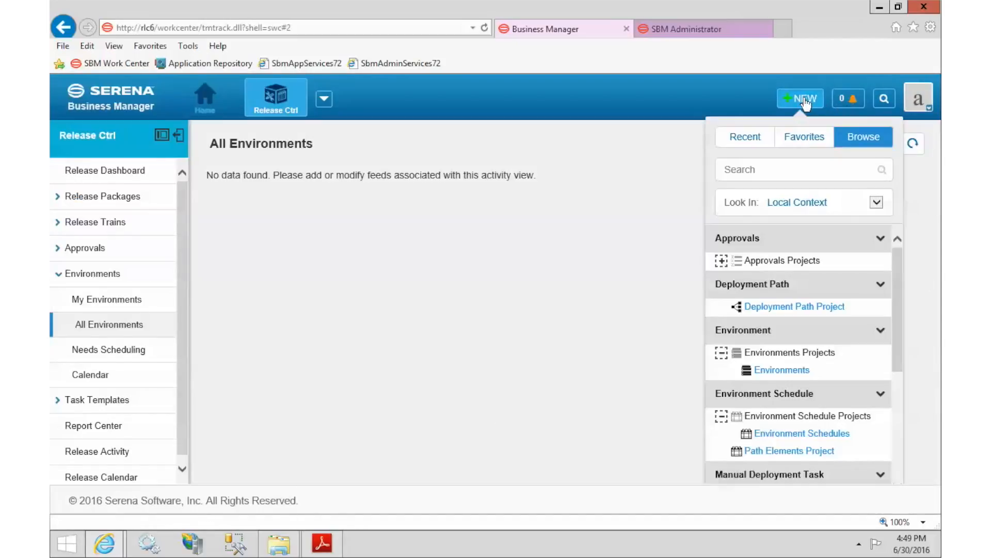
pyautogui.click(778, 307)
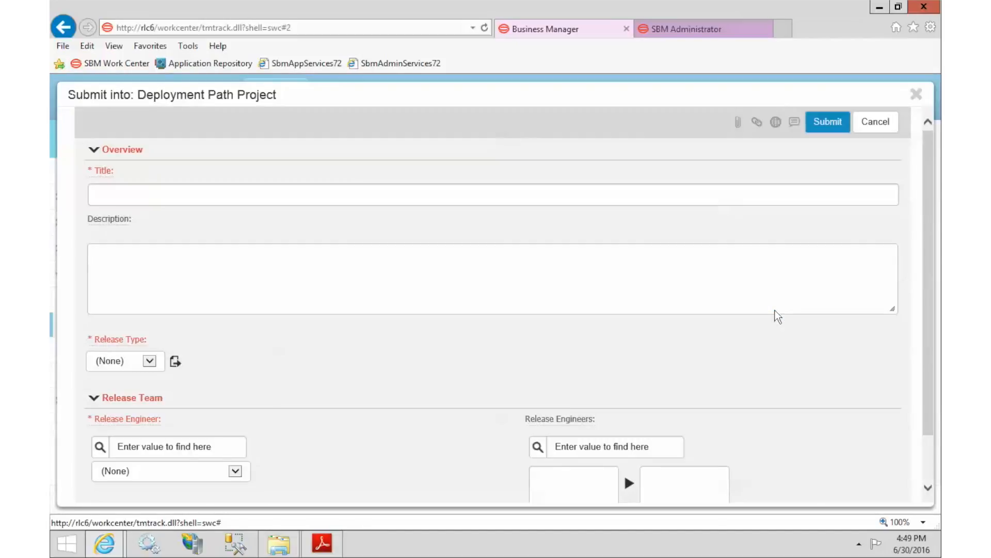
pyautogui.click(118, 363)
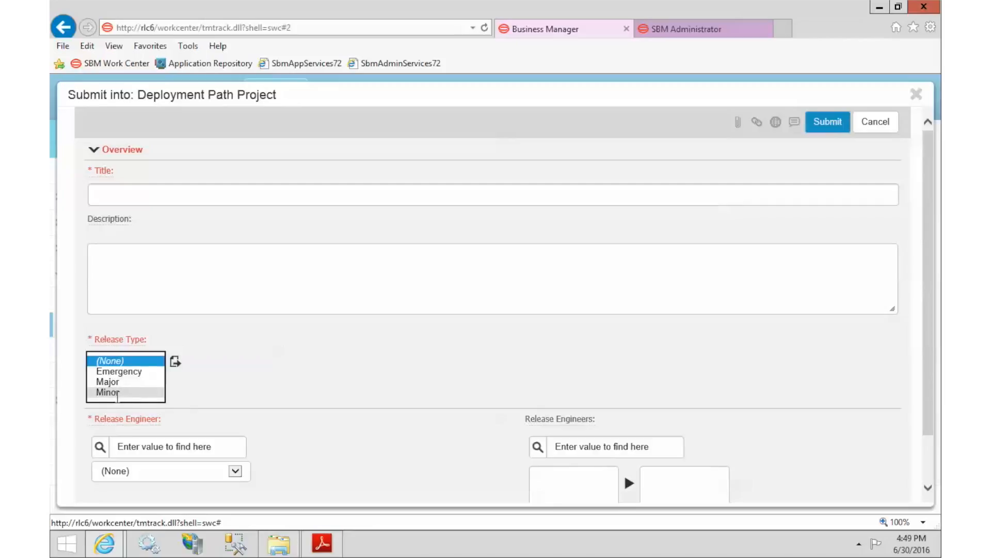
pyautogui.click(119, 370)
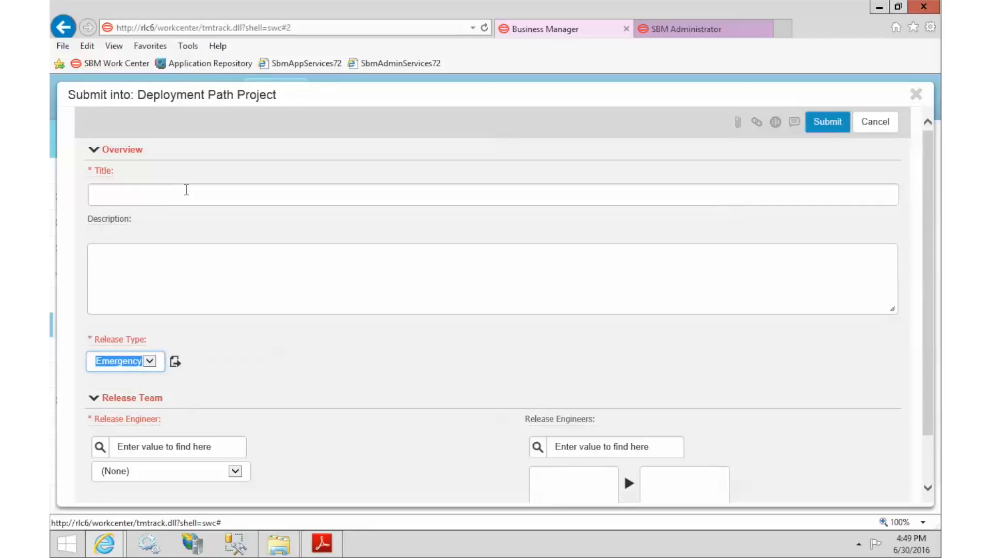
pyautogui.click(186, 189)
pyautogui.write('Emergency Release Cycle')
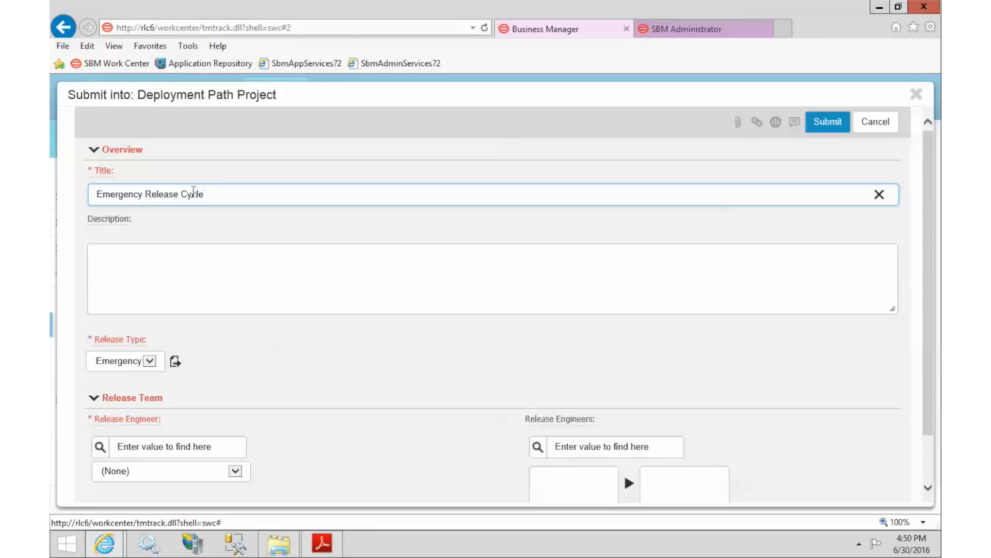
# Assign a release engineer to the Emergency Release Cycle deployment path and submit it.
pyautogui.scroll(-1, 305, 366)
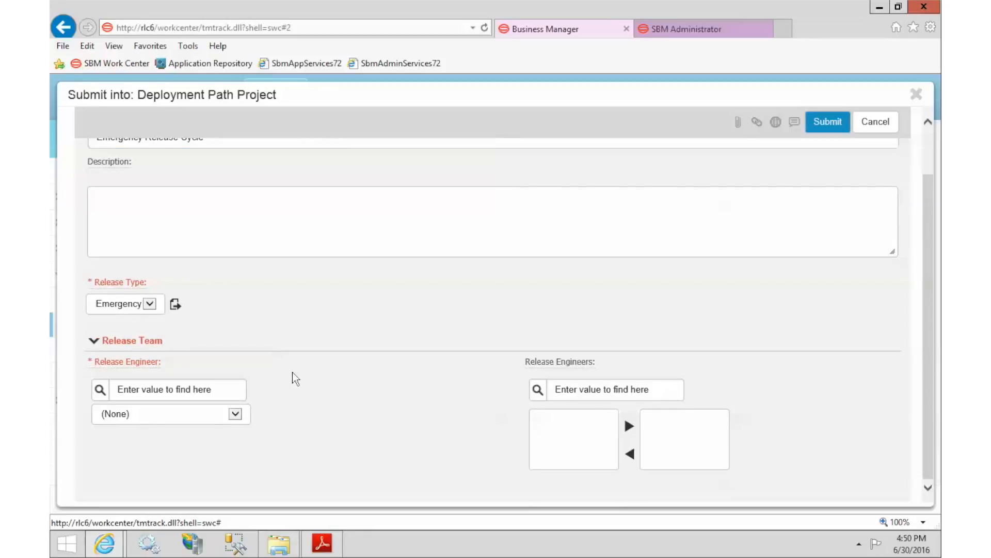
pyautogui.click(127, 414)
pyautogui.click(105, 391)
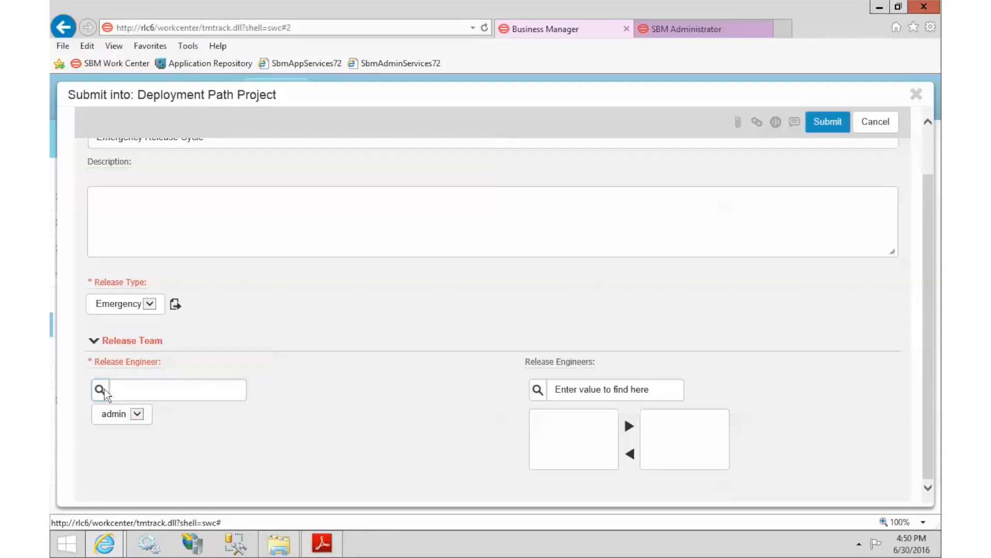
pyautogui.click(114, 415)
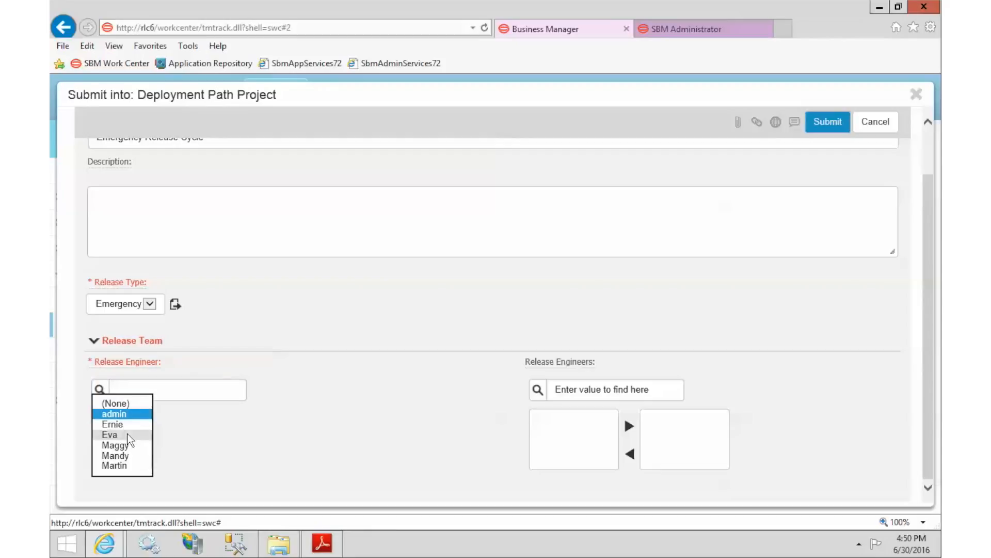
pyautogui.click(127, 434)
pyautogui.click(828, 123)
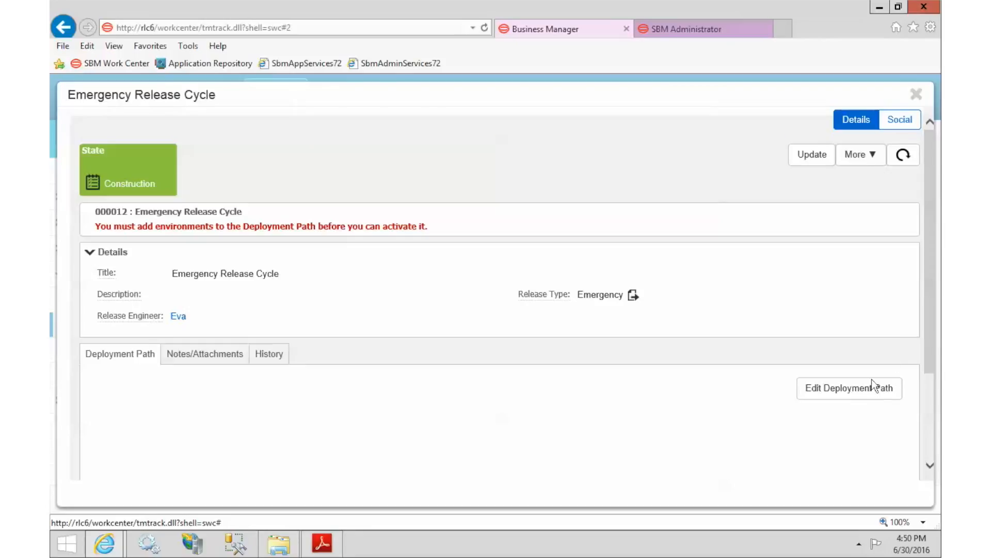
# Edit the Emergency Release Cycle deployment path to add the QA and PROD environments in that order.
pyautogui.click(861, 388)
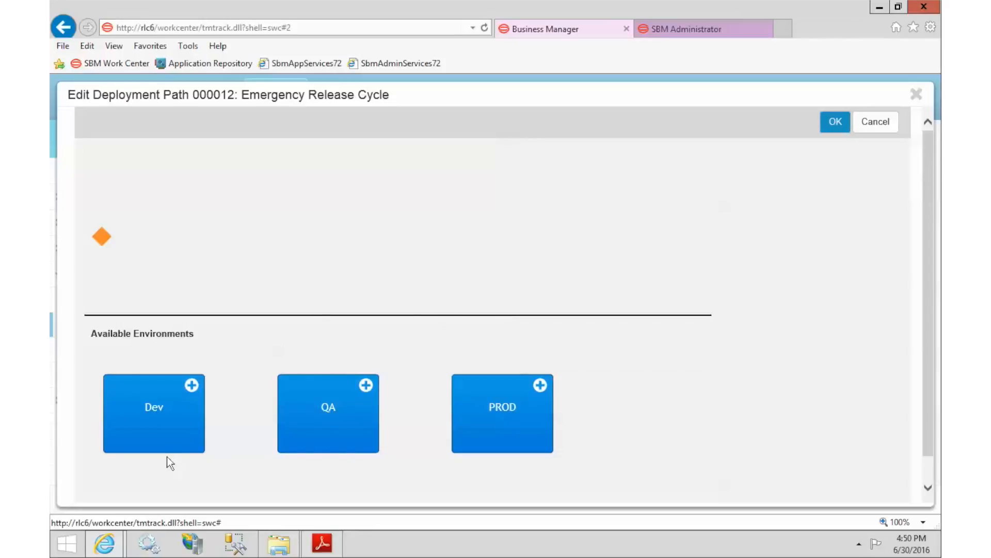
pyautogui.click(366, 386)
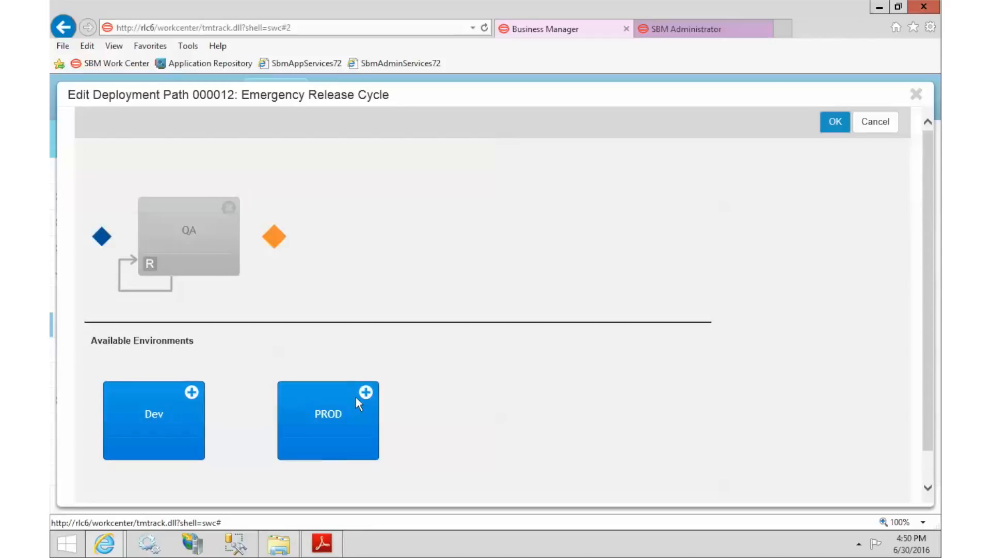
pyautogui.click(366, 392)
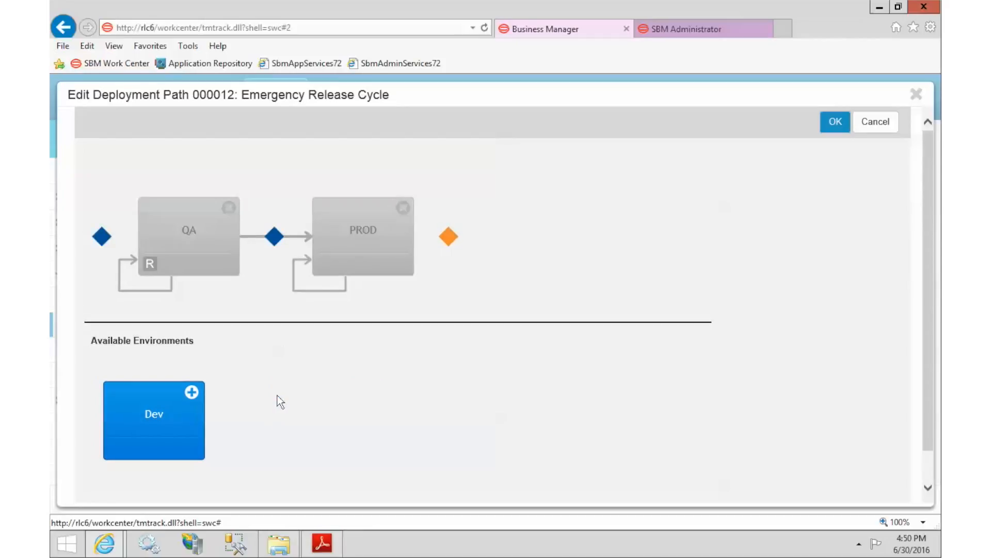
# Set Redeploy to Yes for QA and PROD in the Emergency Release Cycle path, and mark PROD as Required.
pyautogui.click(216, 249)
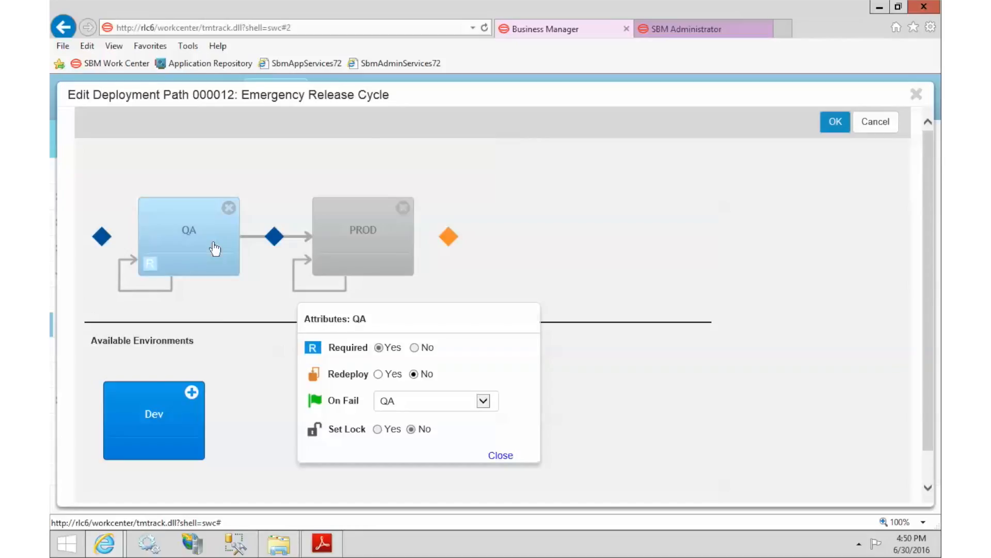
pyautogui.click(378, 374)
pyautogui.click(406, 243)
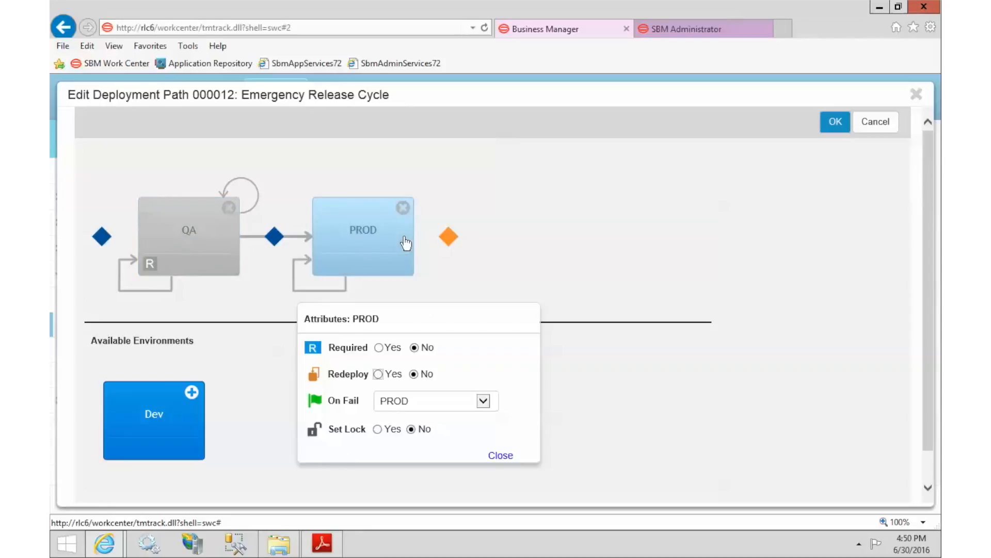
pyautogui.click(379, 348)
pyautogui.click(378, 374)
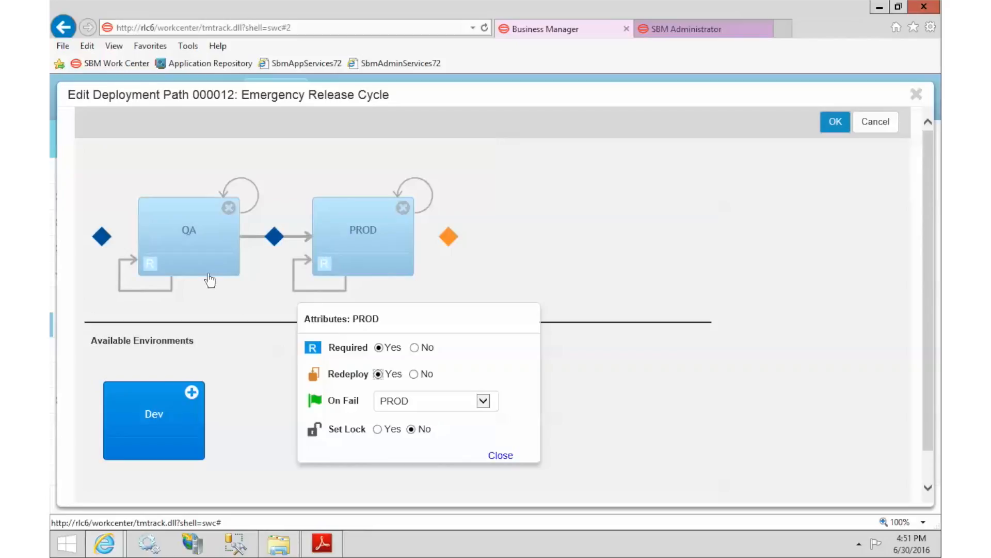
# For PROD in the Emergency Release Cycle path, set On Fail to QA and Set Lock to Yes.
pyautogui.click(415, 408)
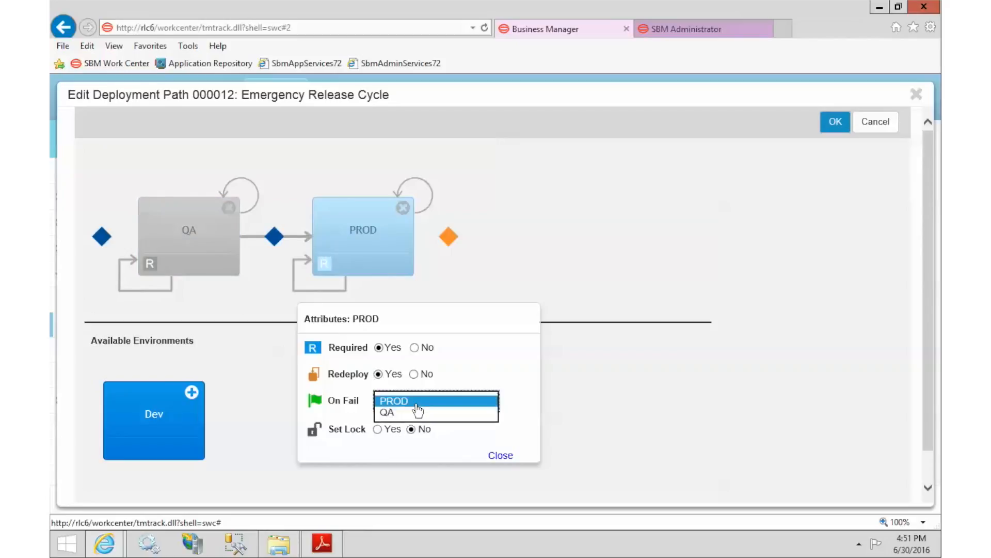
pyautogui.click(388, 412)
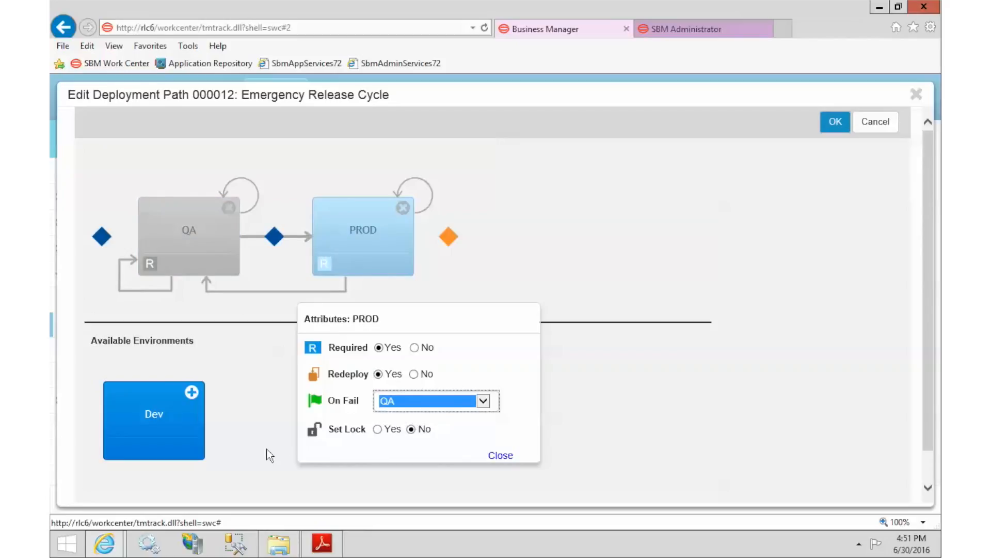
pyautogui.click(377, 432)
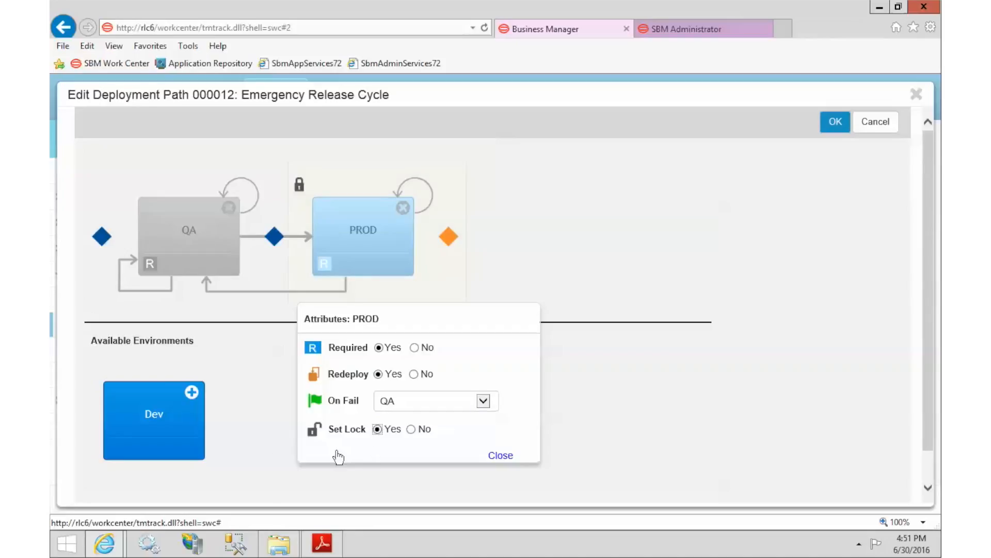
# Save the path edits, activate the Emergency Release Cycle deployment path and close the item.
pyautogui.click(837, 125)
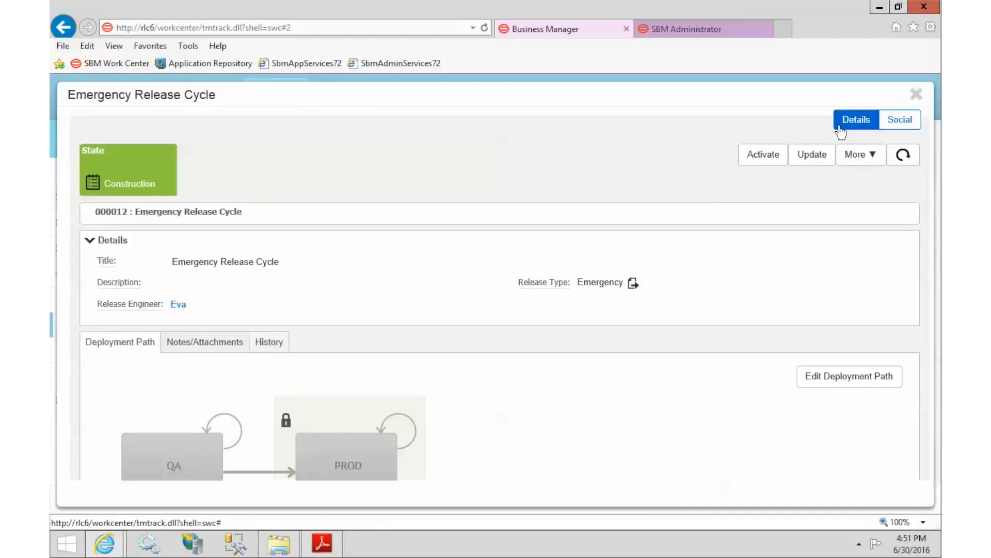
pyautogui.click(762, 157)
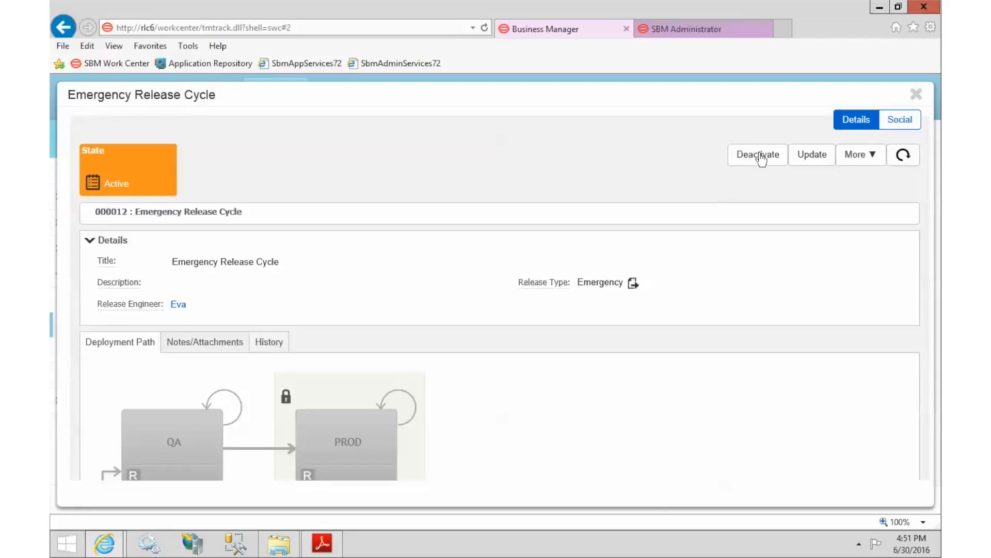
pyautogui.click(915, 95)
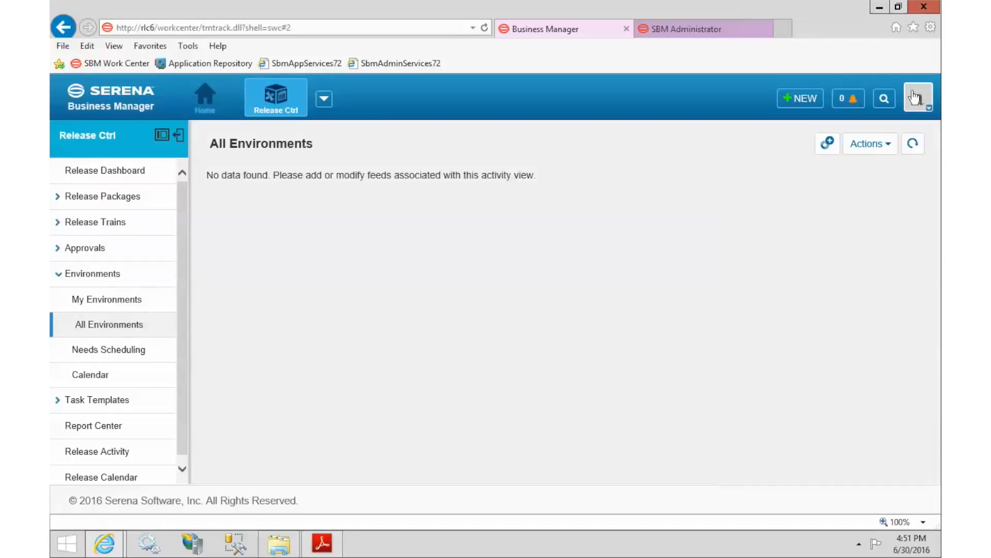
# Review the All Environments list and the My Environments view in Release Control.
pyautogui.click(95, 330)
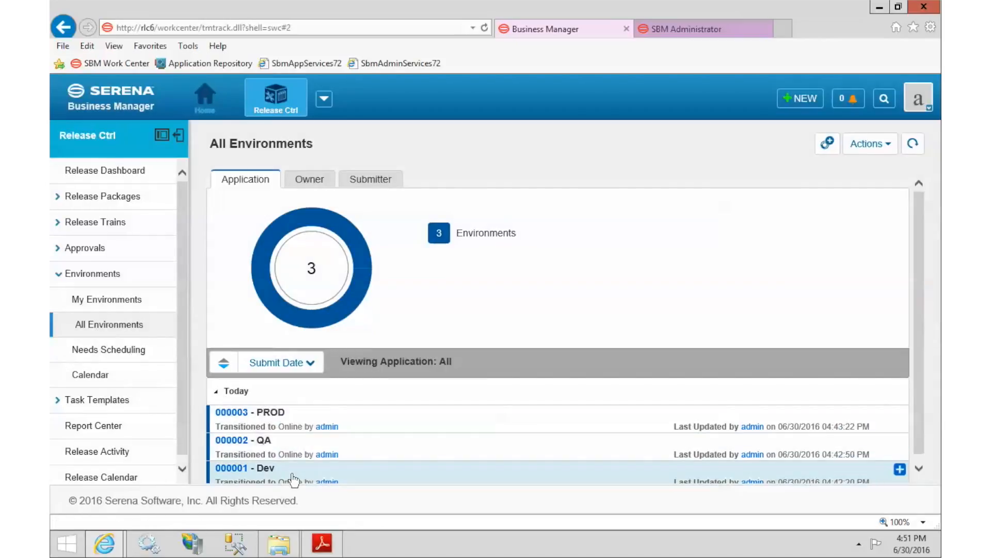
pyautogui.scroll(-1, 454, 444)
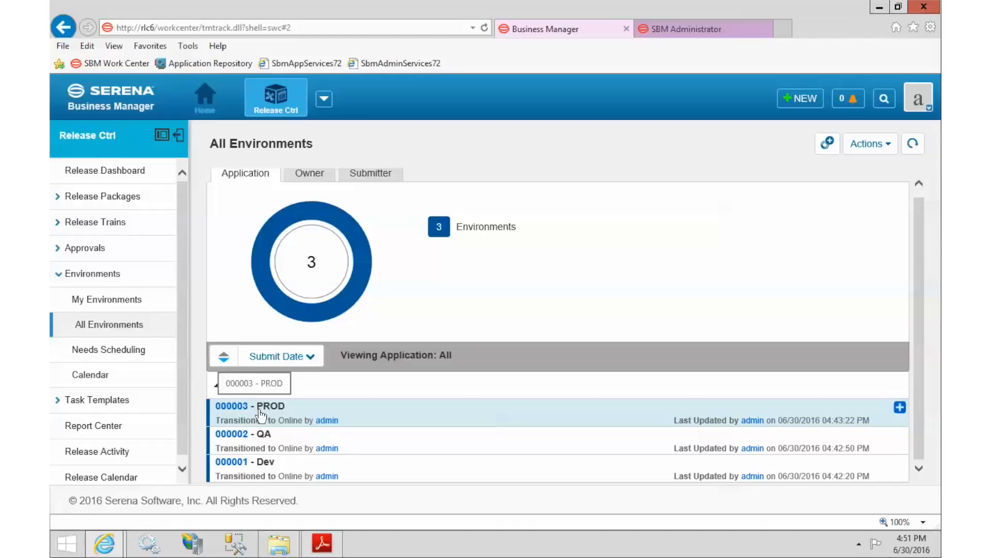
pyautogui.click(131, 306)
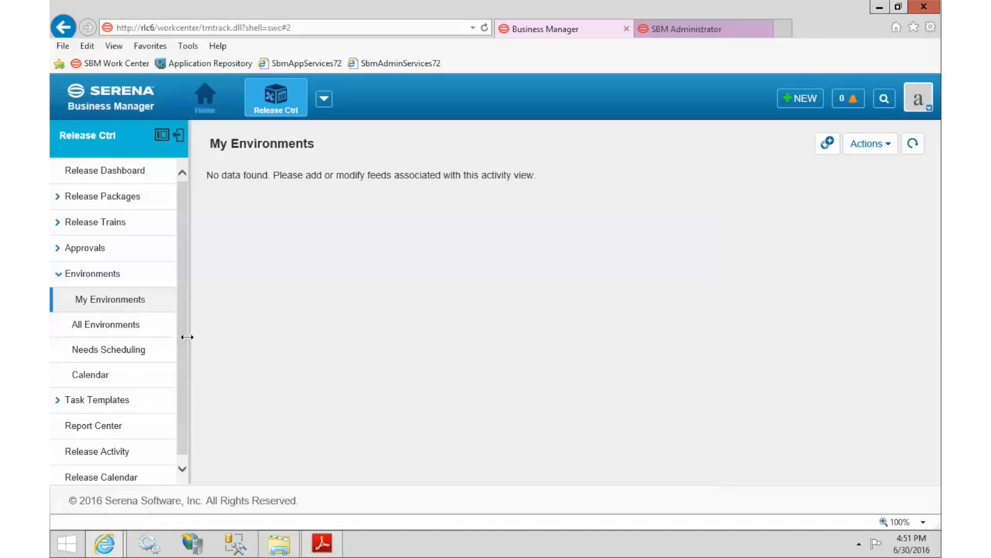
pyautogui.scroll(-1, 183, 343)
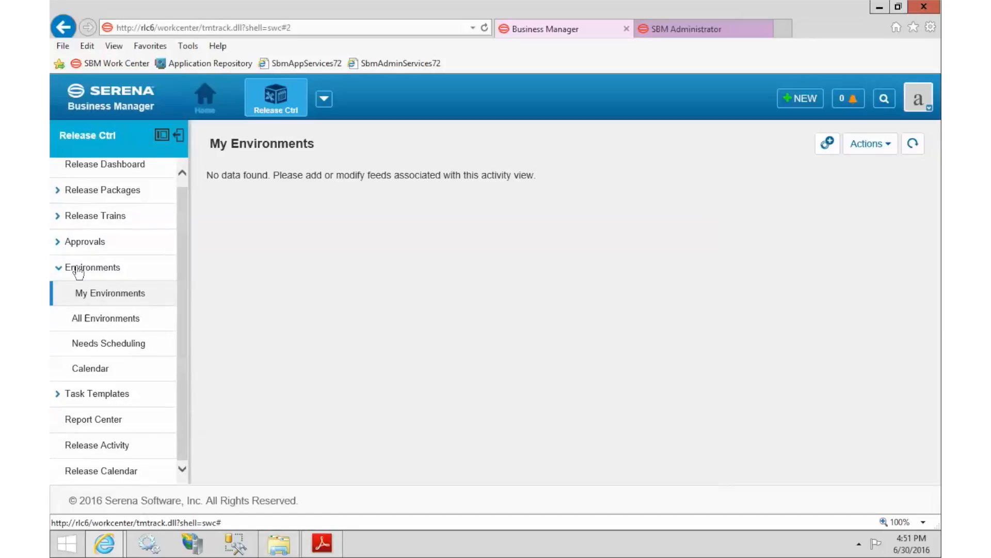
# Open the All Deployment Paths view under Release Packages and look over the listed paths.
pyautogui.click(59, 212)
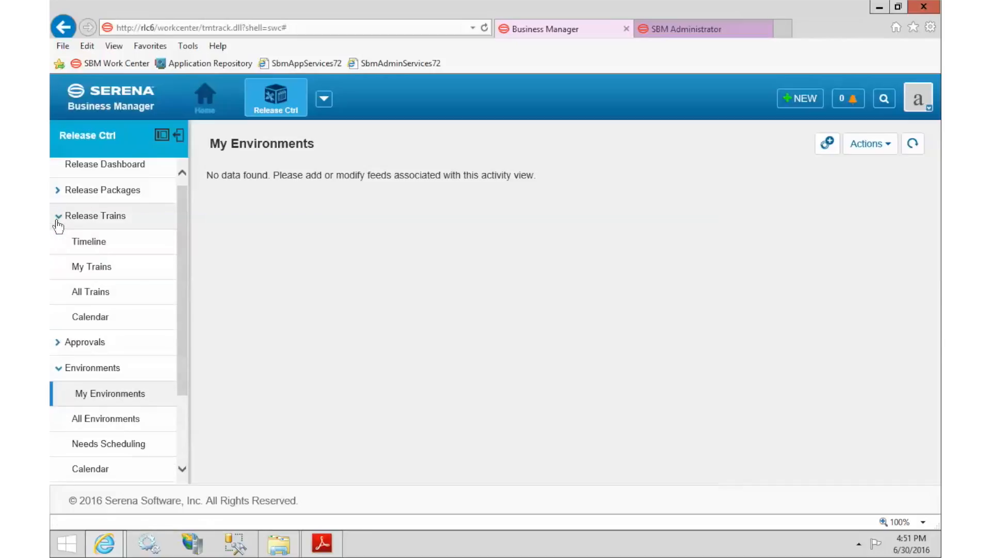
pyautogui.click(58, 190)
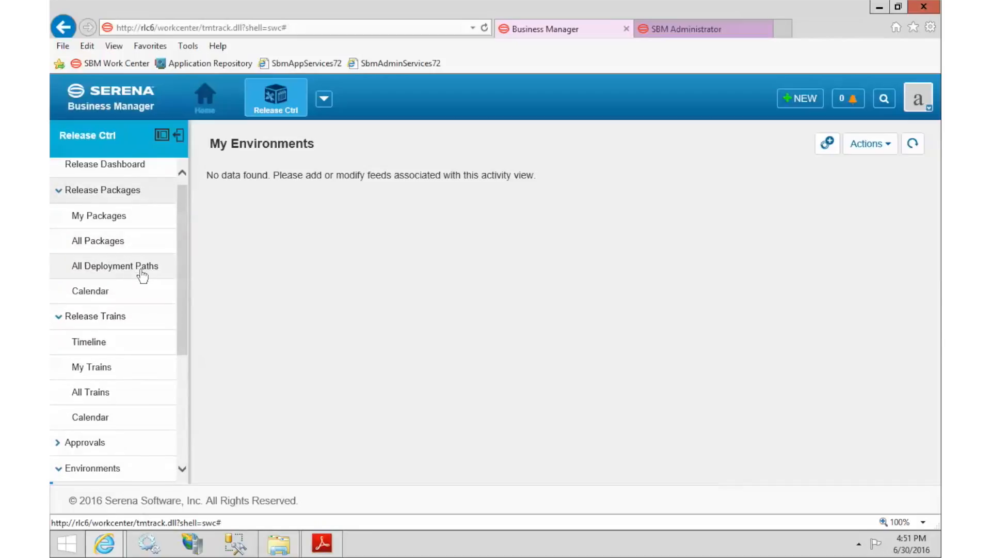
pyautogui.click(143, 277)
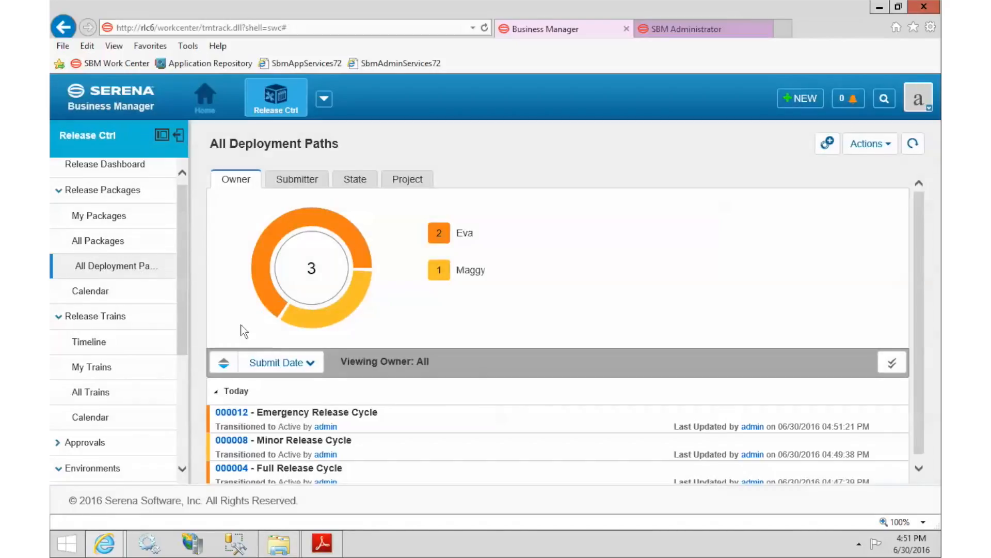
pyautogui.scroll(-1, 438, 403)
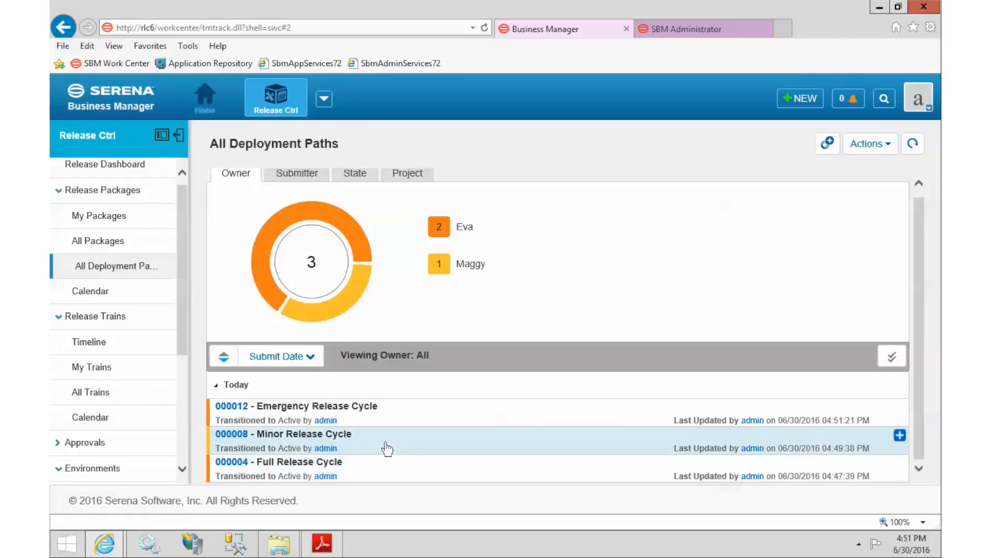
# Open the Full Release Cycle deployment path, examine its path diagram and environment settings, and close the item.
pyautogui.click(370, 472)
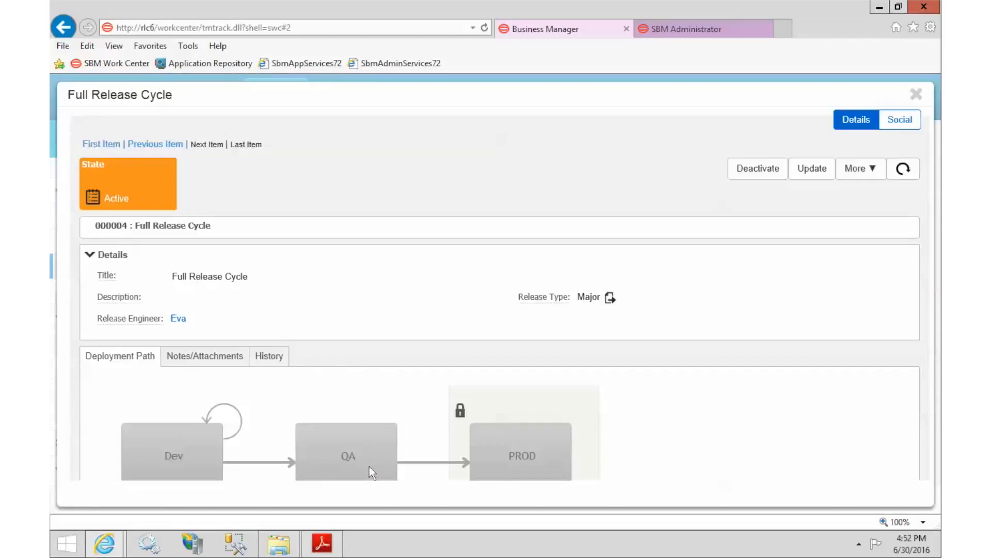
pyautogui.scroll(-4, 711, 412)
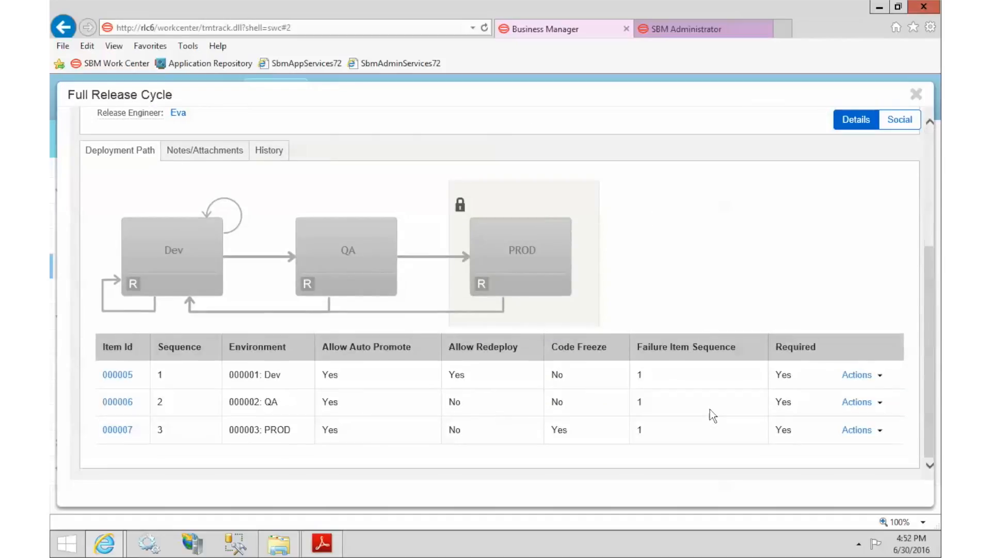
pyautogui.scroll(4, 711, 408)
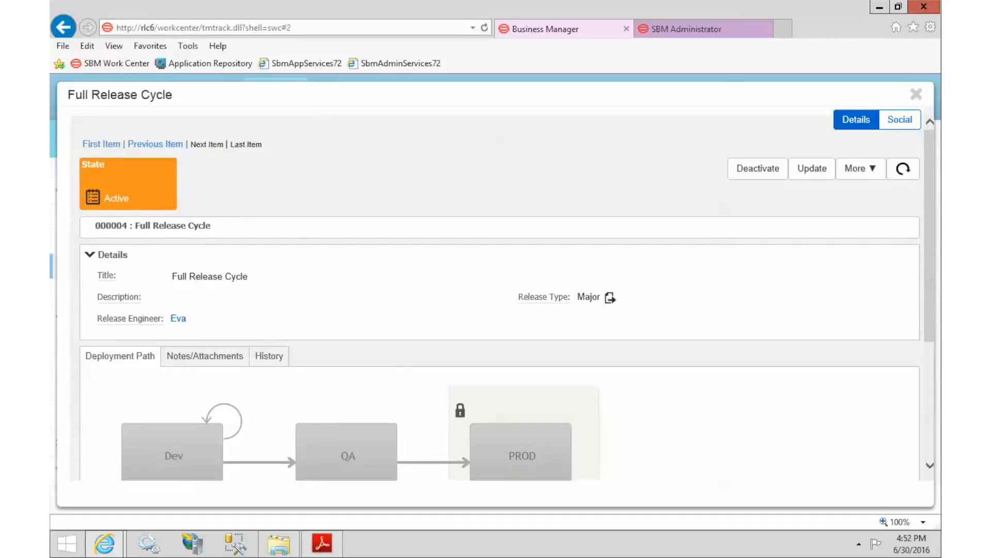
pyautogui.click(917, 94)
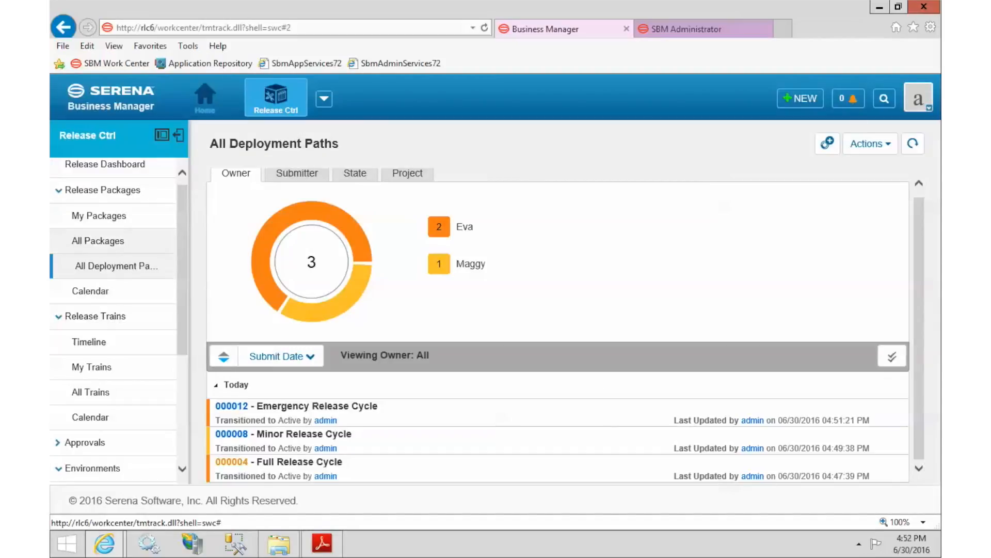
# Collapse the Release Packages, Release Trains and Environments groups in the Release Ctrl navigation.
pyautogui.click(57, 191)
pyautogui.click(58, 216)
pyautogui.click(182, 174)
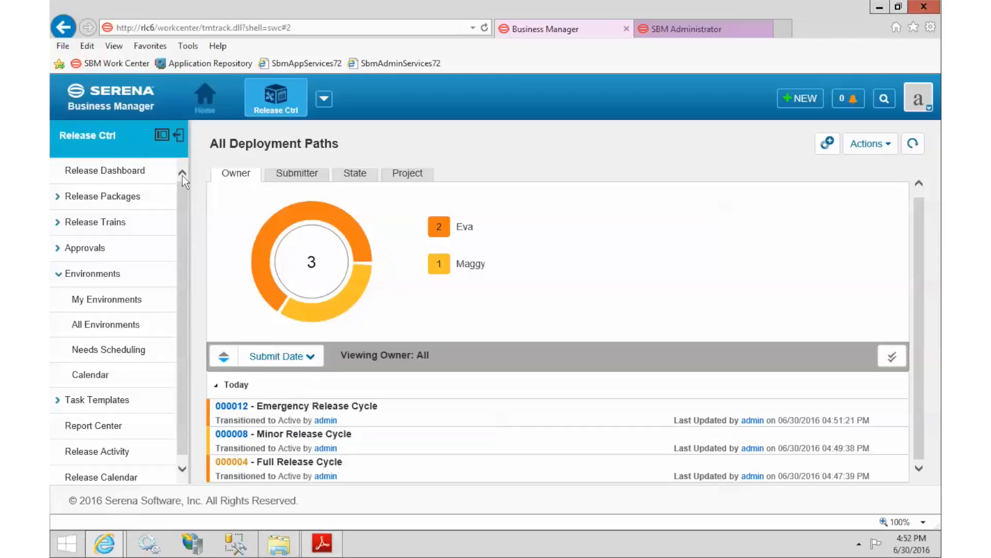
pyautogui.click(58, 275)
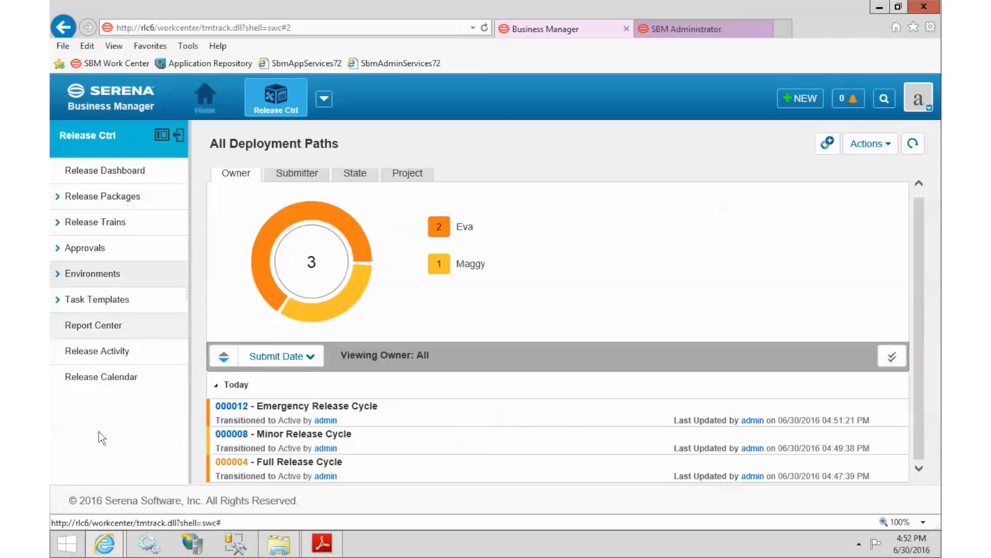
pyautogui.moveTo(104, 543)
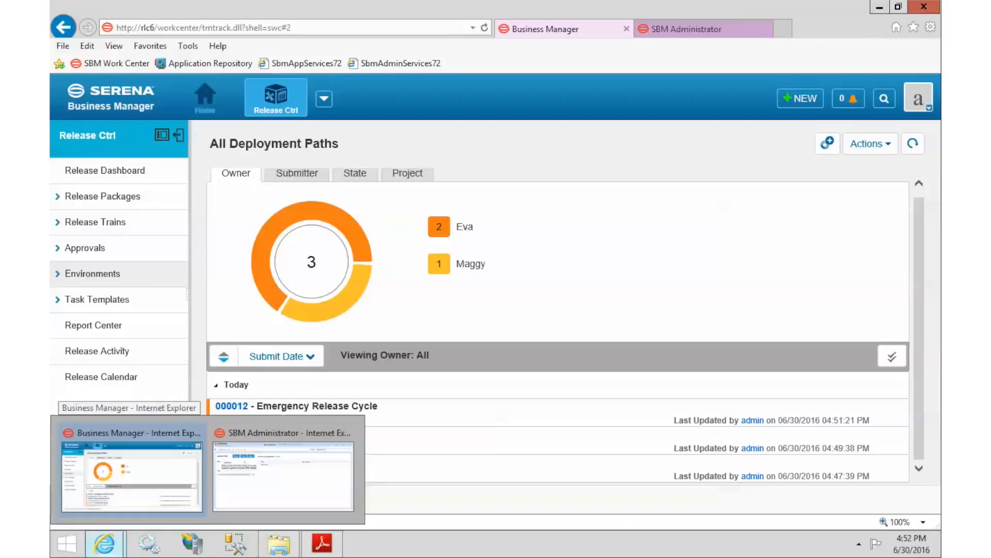